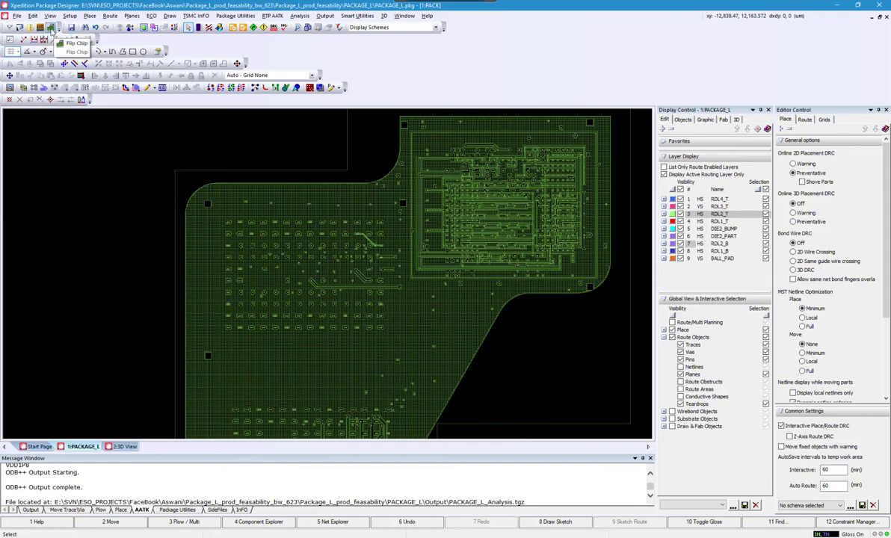
- Open the HyperLynx PI setup from the DRC functions of the AATK Flip Chip toolkit
{"action": "left_click", "coordinate": [51, 27]}
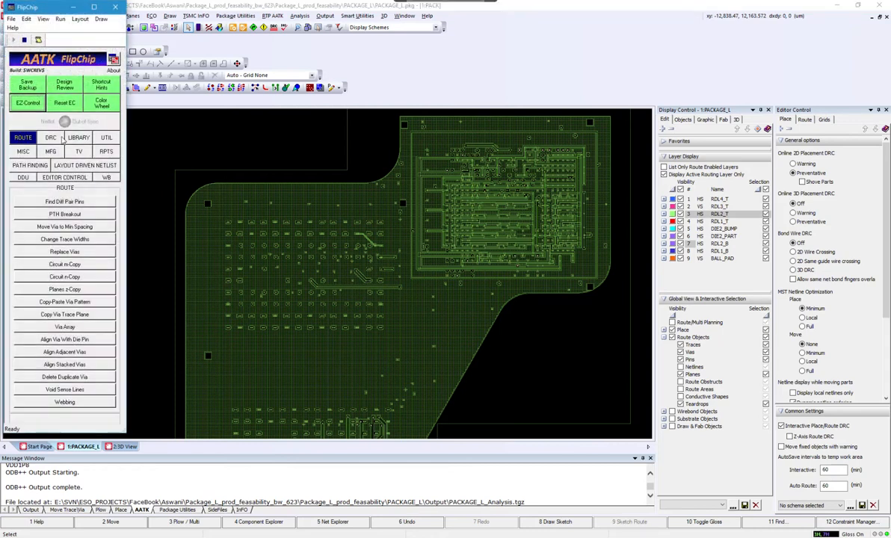
{"action": "left_click", "coordinate": [52, 136]}
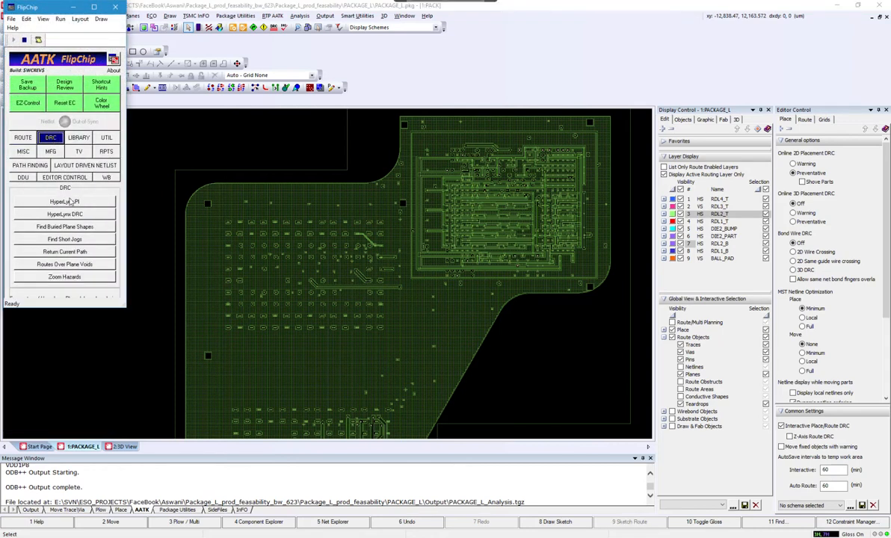
{"action": "left_click", "coordinate": [69, 201]}
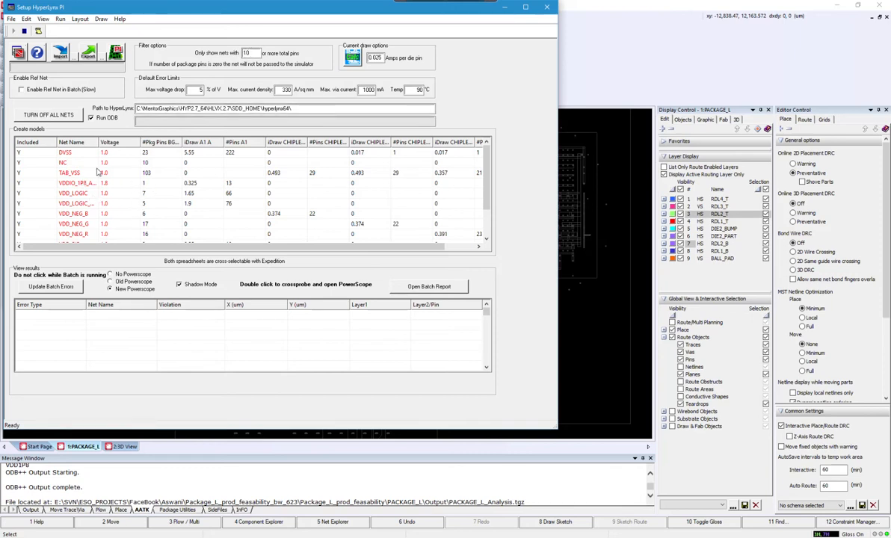
- Exclude the NC net from the power integrity models by setting its Included value to N
{"action": "left_click", "coordinate": [41, 163]}
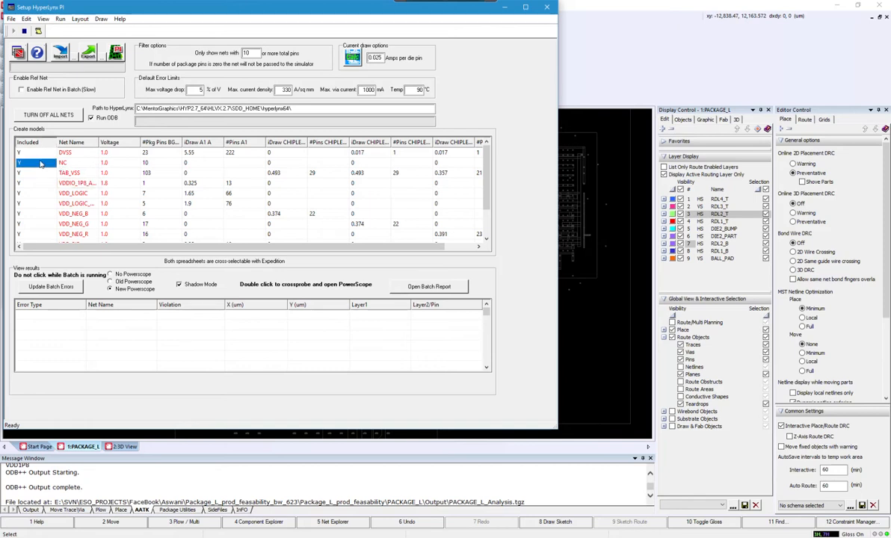
{"action": "type", "text": "N"}
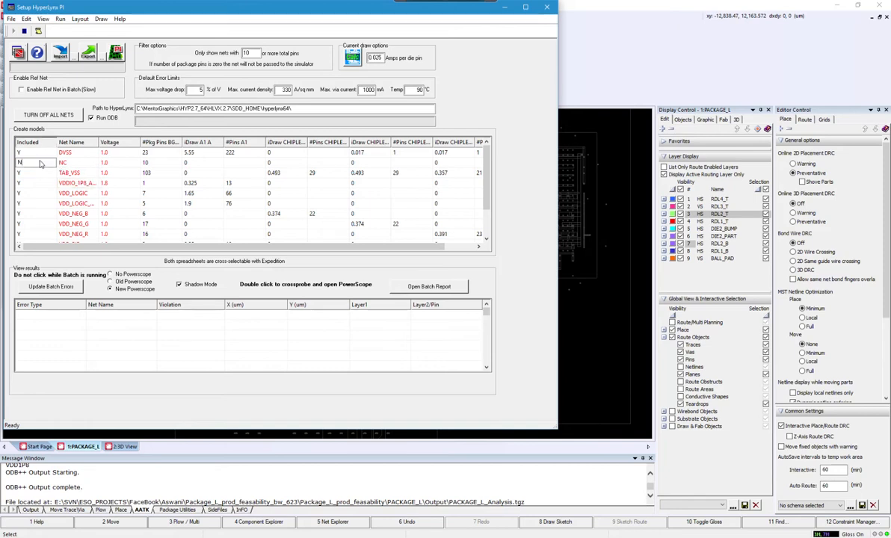
{"action": "key", "text": "Return"}
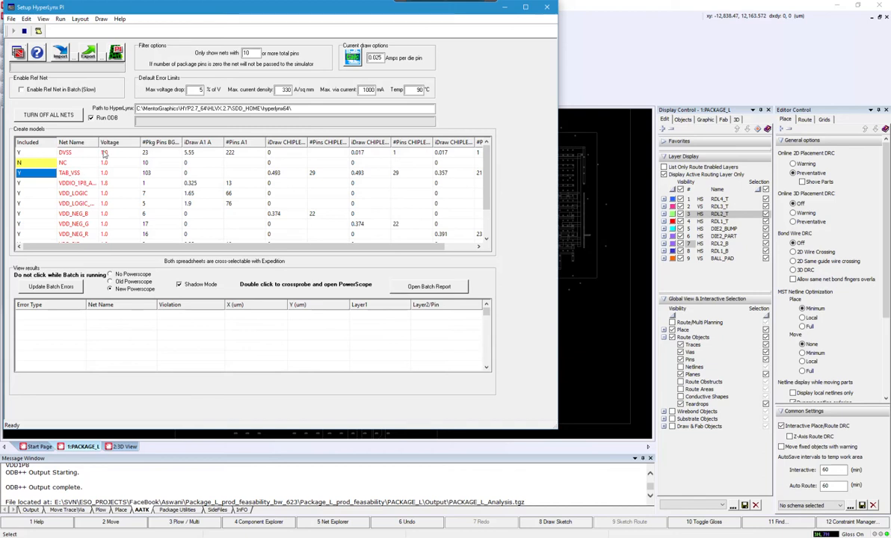
- Widen the Net Name column and set the voltage of the VDD1P8 net to 1.8
{"action": "left_click_drag", "start_coordinate": [101, 142], "coordinate": [117, 142]}
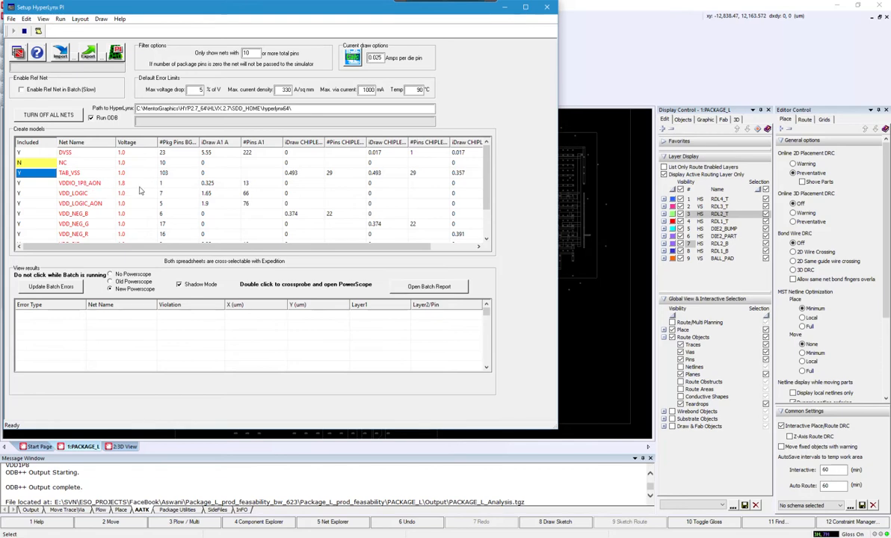
{"action": "scroll", "coordinate": [119, 213], "scroll_direction": "down", "scroll_amount": 2}
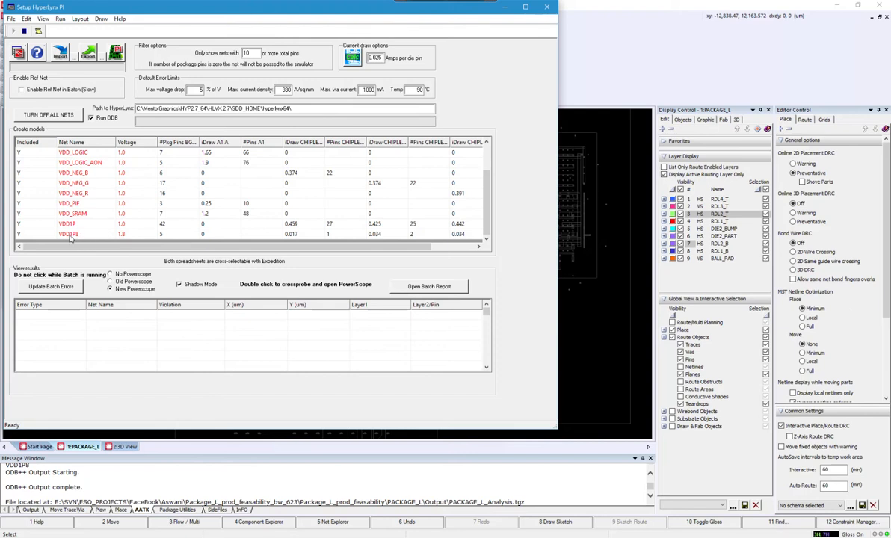
{"action": "left_click", "coordinate": [128, 236]}
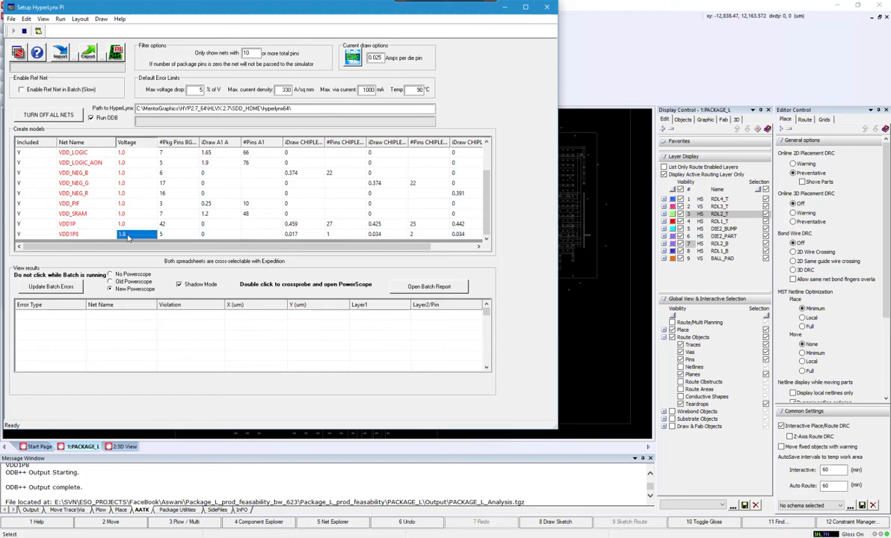
{"action": "type", "text": "1"}
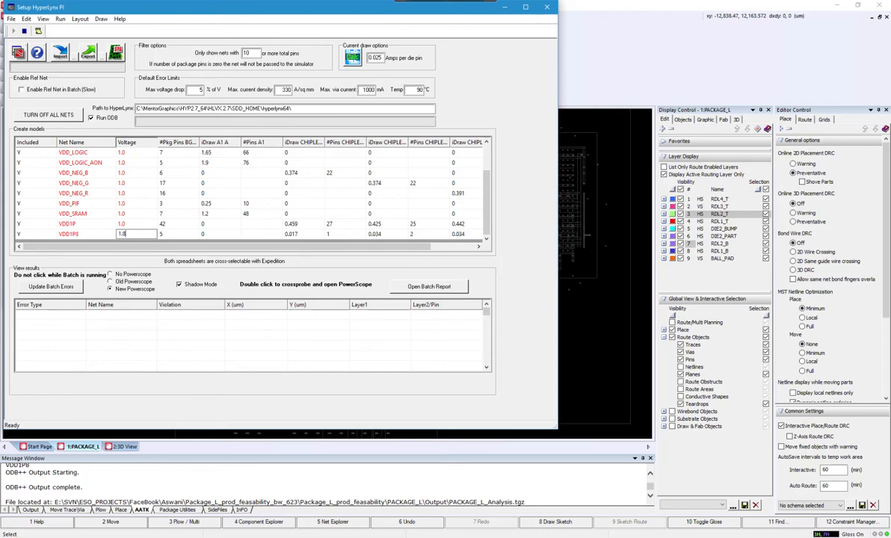
{"action": "type", "text": ".8"}
{"action": "left_click", "coordinate": [129, 214]}
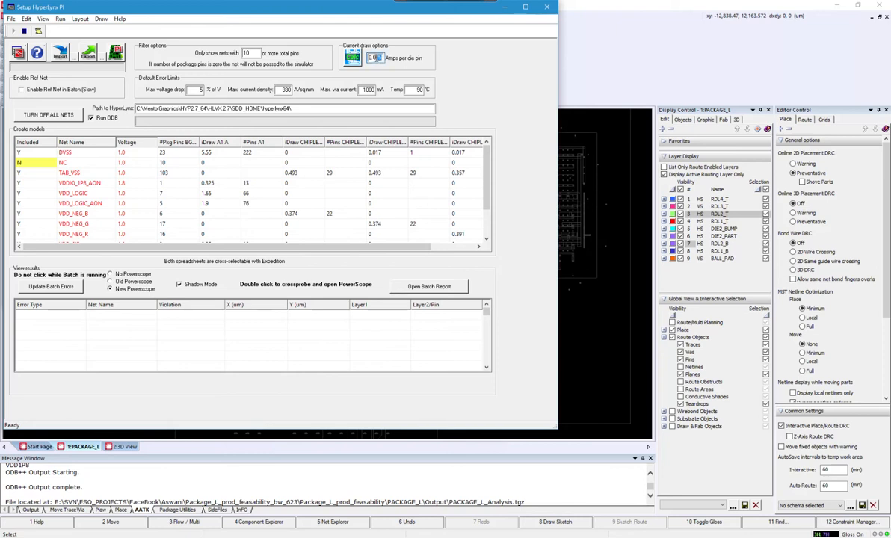
- Apply a current draw of 0.017 amps per die pin to the nets, and reapply it with 0.025 amps per die pin
{"action": "left_click", "coordinate": [353, 58]}
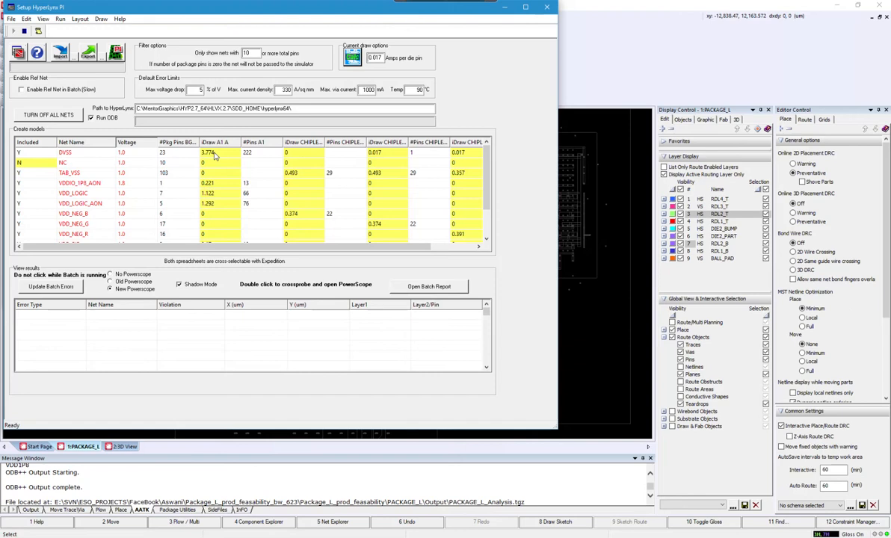
{"action": "left_click", "coordinate": [381, 57]}
{"action": "key", "text": "BackSpace"}
{"action": "key", "text": "BackSpace"}
{"action": "type", "text": "25"}
{"action": "left_click", "coordinate": [352, 58]}
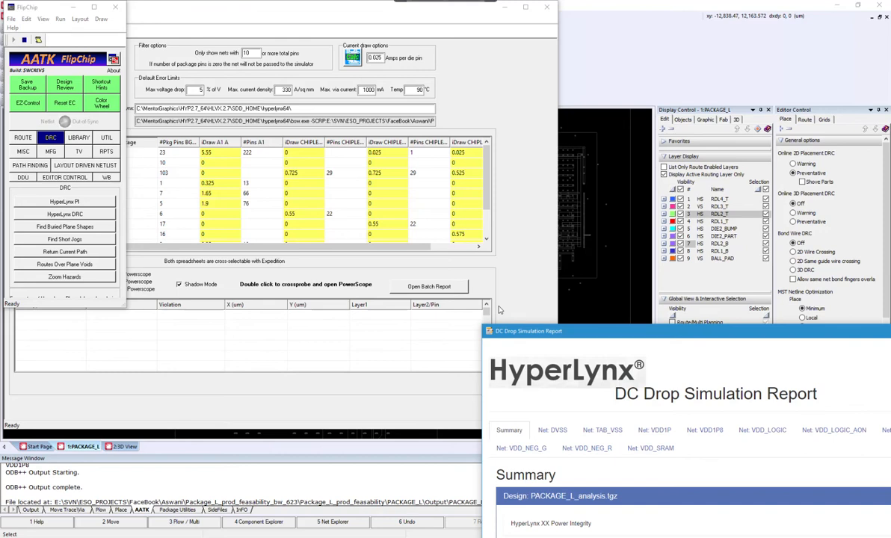
- Move the DC Drop Simulation Report to the middle and examine its summary, from the design heading down to the DVSS and TAB_VSS results
{"action": "left_click_drag", "start_coordinate": [585, 334], "coordinate": [252, 72]}
{"action": "scroll", "coordinate": [477, 157], "scroll_direction": "down", "scroll_amount": 2}
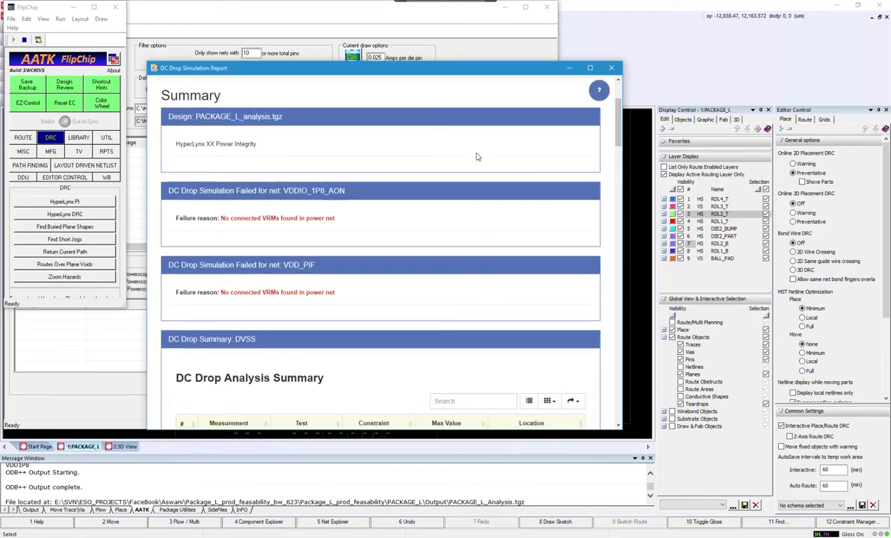
{"action": "scroll", "coordinate": [476, 157], "scroll_direction": "down", "scroll_amount": 1}
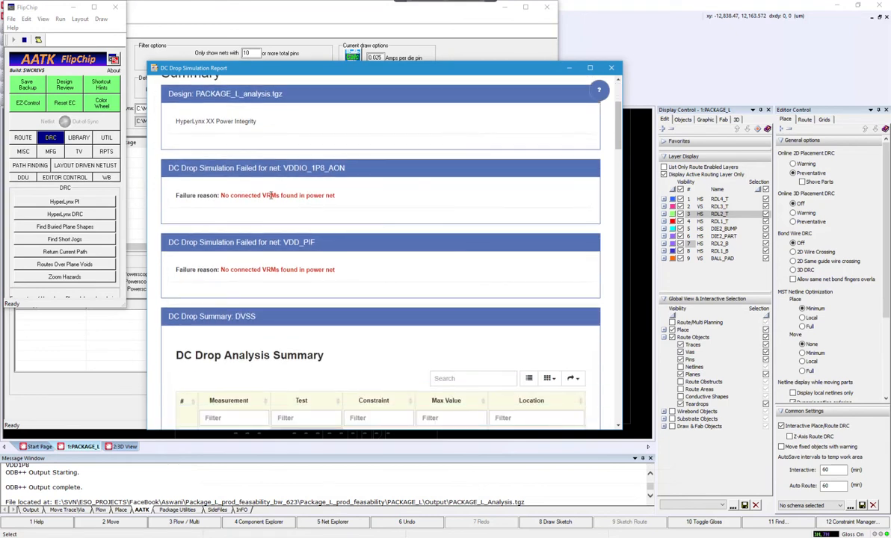
{"action": "scroll", "coordinate": [269, 202], "scroll_direction": "down", "scroll_amount": 2}
{"action": "scroll", "coordinate": [266, 213], "scroll_direction": "up", "scroll_amount": 2}
{"action": "scroll", "coordinate": [290, 241], "scroll_direction": "down", "scroll_amount": 5}
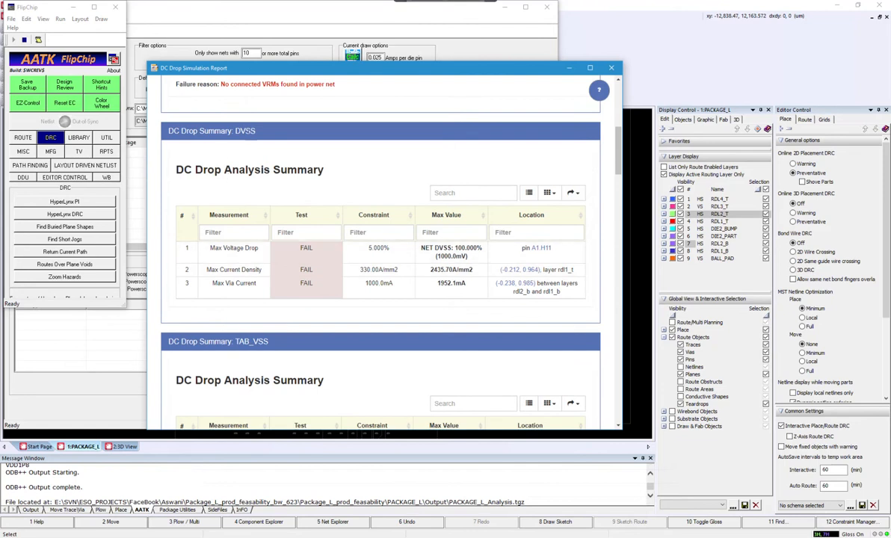
{"action": "scroll", "coordinate": [306, 260], "scroll_direction": "down", "scroll_amount": 1}
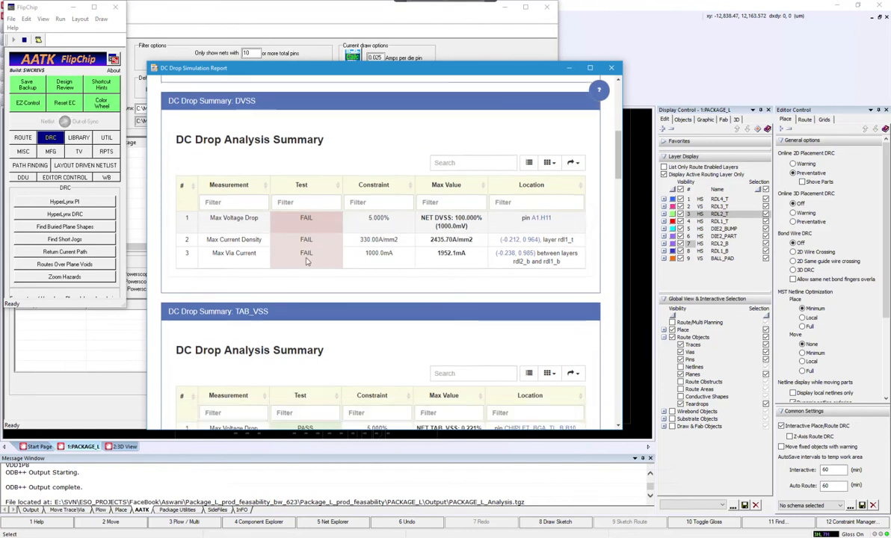
{"action": "scroll", "coordinate": [305, 260], "scroll_direction": "down", "scroll_amount": 5}
{"action": "scroll", "coordinate": [295, 246], "scroll_direction": "up", "scroll_amount": 4}
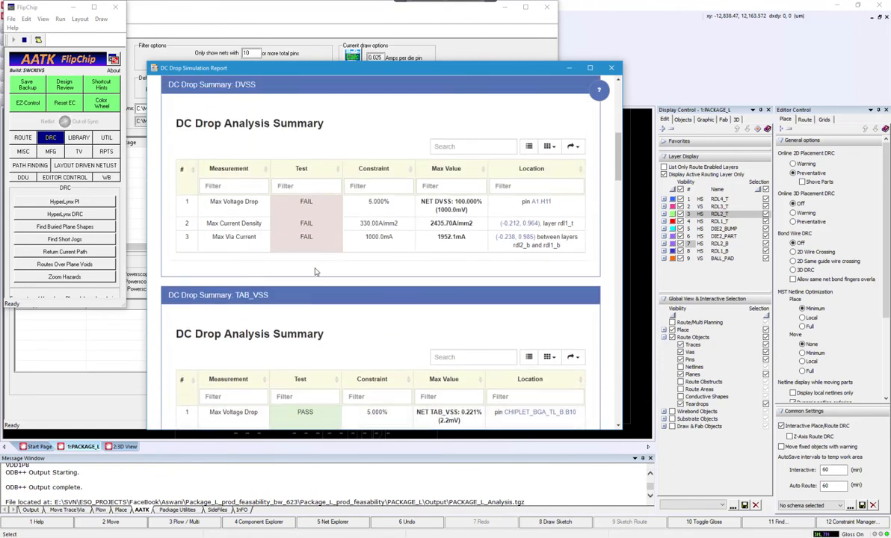
- Open the DVSS maximum voltage drop at pin A1.H11 in PowerScope and place the report beside the plot
{"action": "left_click", "coordinate": [541, 203]}
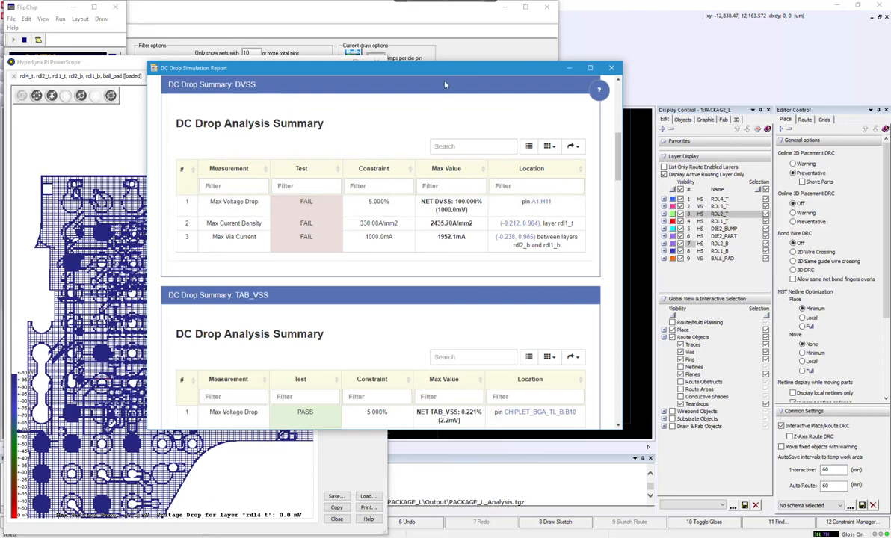
{"action": "left_click_drag", "start_coordinate": [440, 68], "coordinate": [701, 72]}
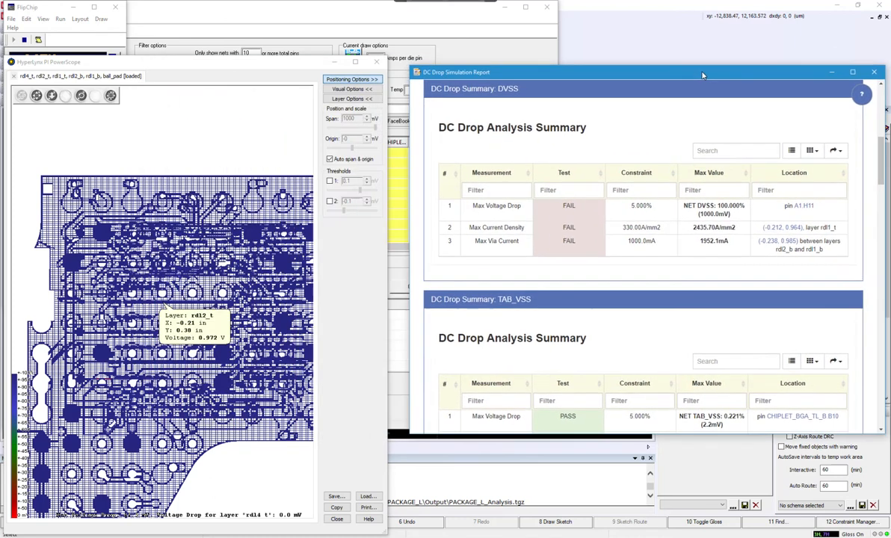
{"action": "scroll", "coordinate": [236, 258], "scroll_direction": "down", "scroll_amount": 4}
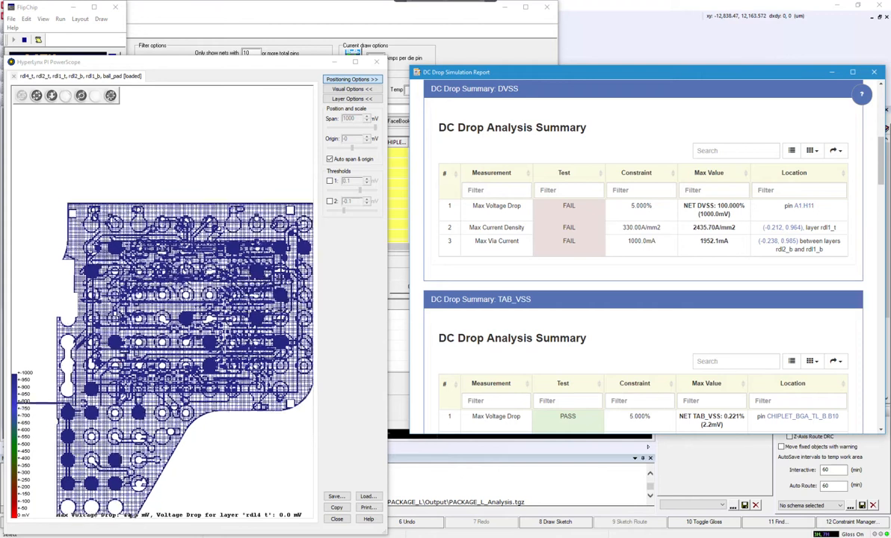
{"action": "left_click_drag", "start_coordinate": [112, 220], "coordinate": [107, 171]}
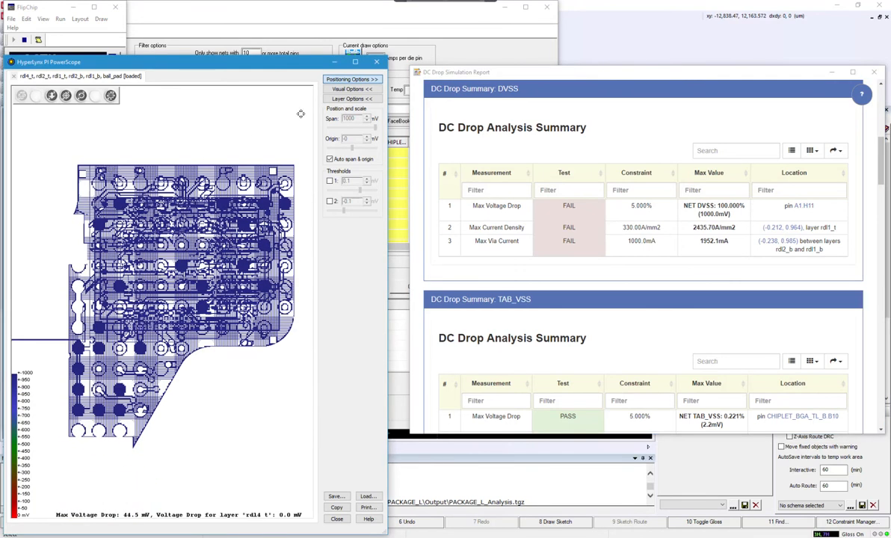
- Hide the layers rdl4_t, rdl2_t, rdl1_t, rdl2_b and rdl1_b one after another in PowerScope, leaving only ball_pad displayed
{"action": "left_click", "coordinate": [376, 99]}
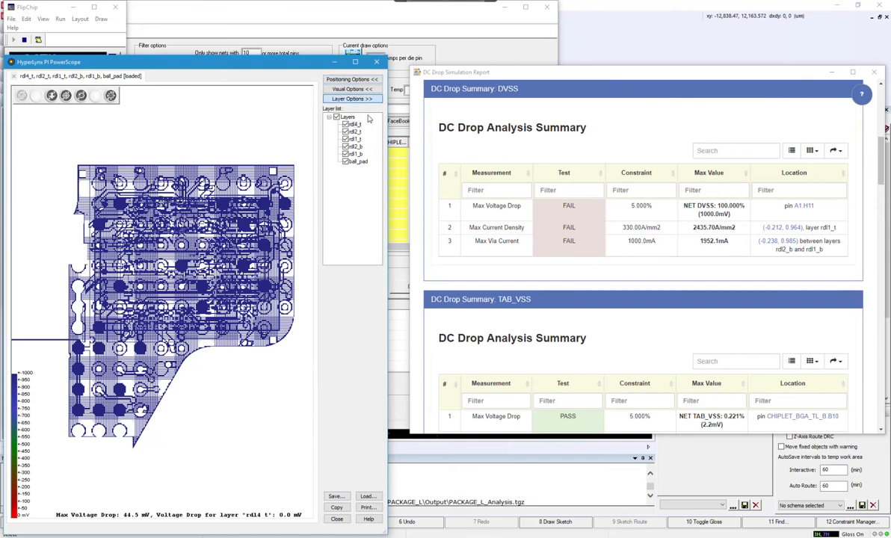
{"action": "left_click", "coordinate": [345, 124]}
{"action": "left_click", "coordinate": [345, 131]}
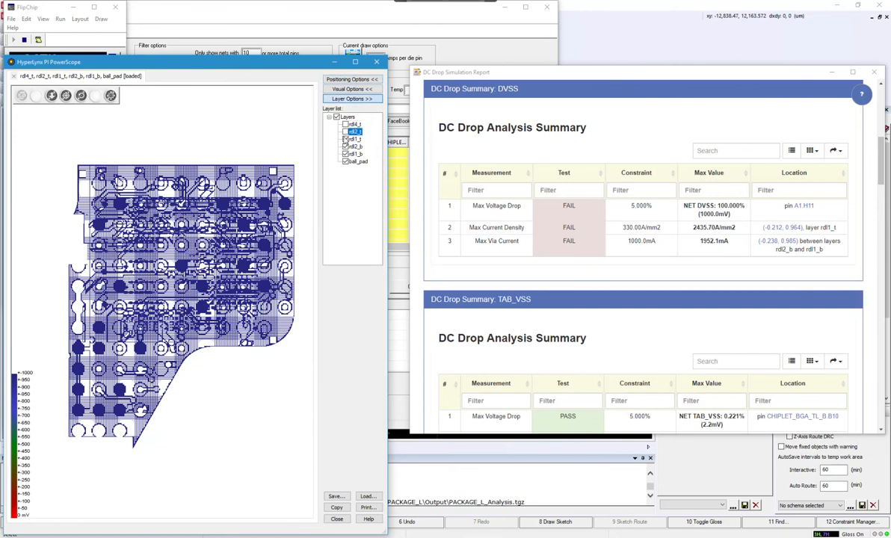
{"action": "left_click", "coordinate": [346, 139]}
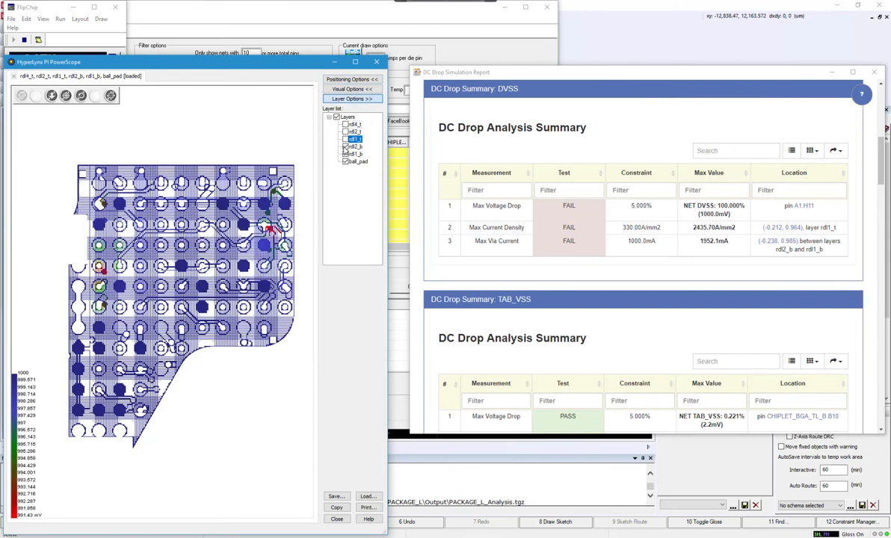
{"action": "left_click", "coordinate": [345, 146]}
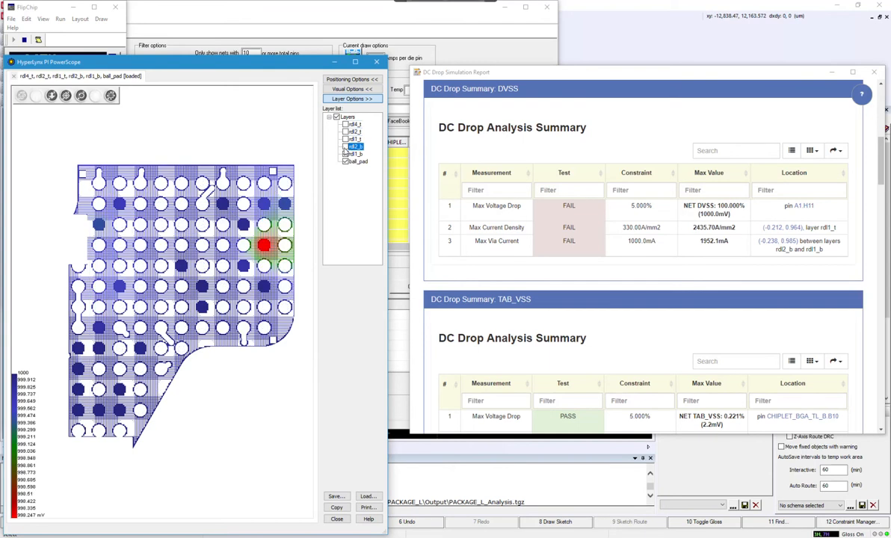
{"action": "left_click", "coordinate": [345, 154]}
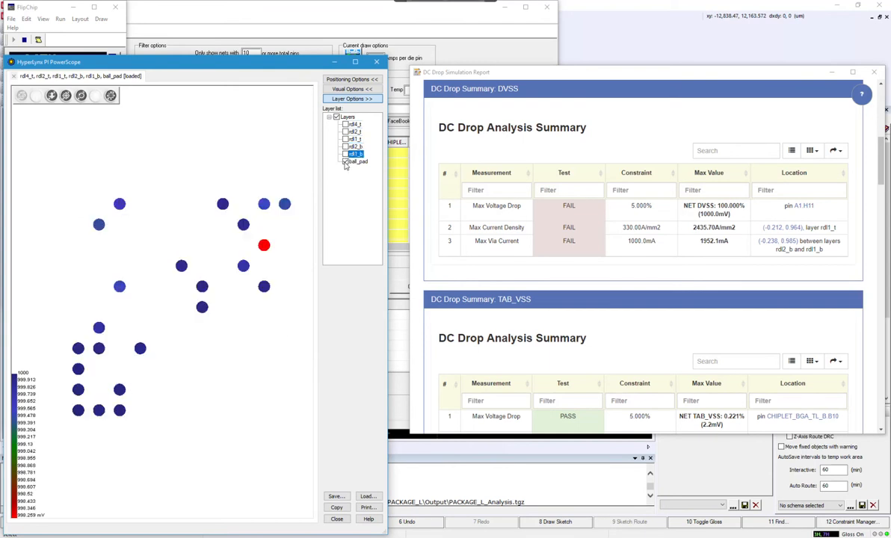
{"action": "left_click", "coordinate": [346, 161]}
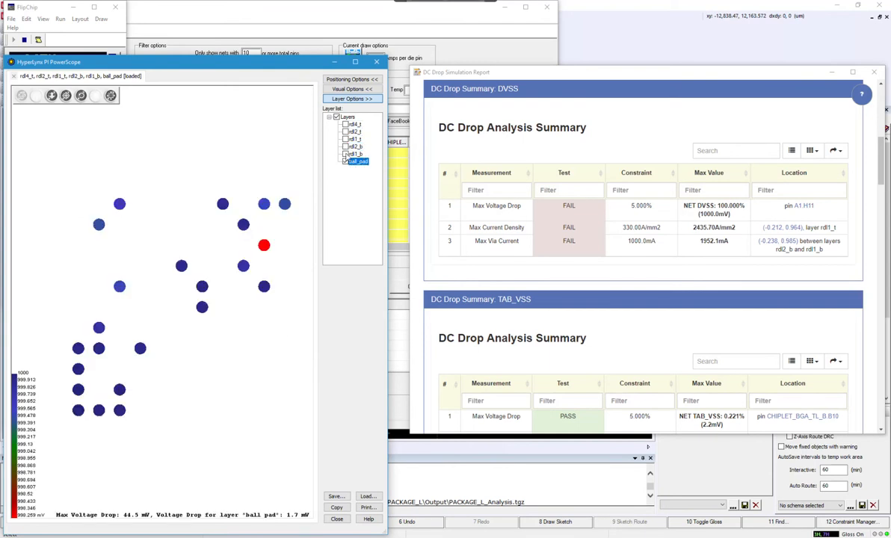
- Show the rdl1_b, rdl2_b and rdl1_t layers again, and examine the report down to the VDD_LOGIC and VDD_LOGIC_AON summaries
{"action": "left_click", "coordinate": [345, 154]}
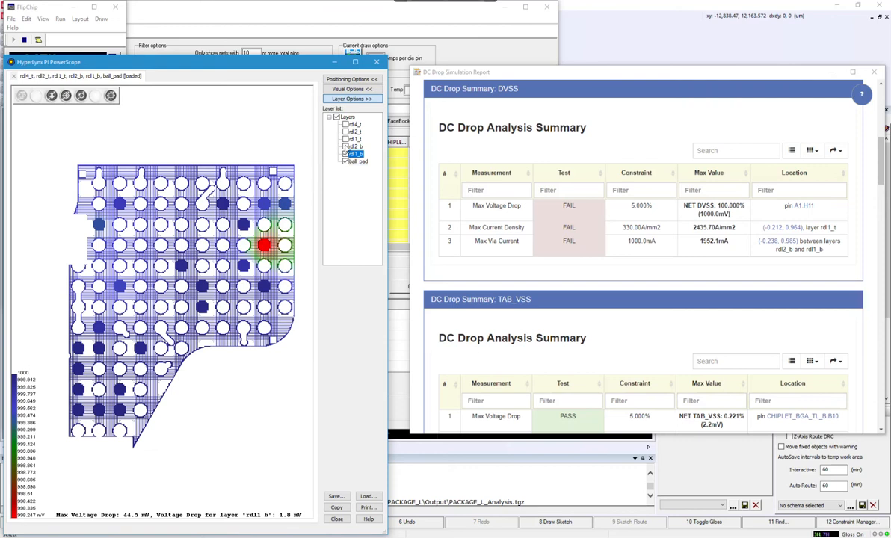
{"action": "left_click", "coordinate": [345, 147]}
{"action": "left_click", "coordinate": [345, 139]}
{"action": "scroll", "coordinate": [573, 260], "scroll_direction": "down", "scroll_amount": 3}
{"action": "scroll", "coordinate": [572, 260], "scroll_direction": "down", "scroll_amount": 6}
{"action": "scroll", "coordinate": [572, 260], "scroll_direction": "down", "scroll_amount": 3}
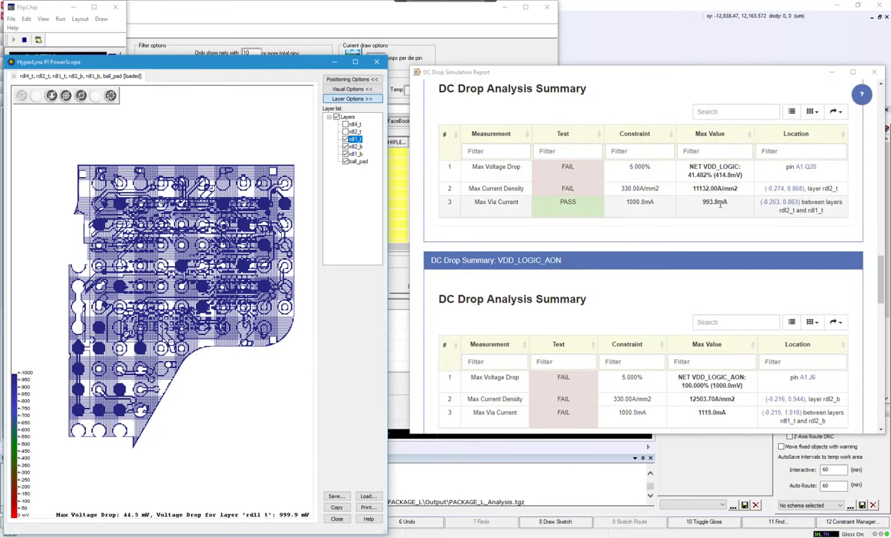
- Close the PowerScope and FlipChip windows and minimize the DC Drop Simulation Report
{"action": "left_click", "coordinate": [376, 62]}
{"action": "left_click", "coordinate": [115, 8]}
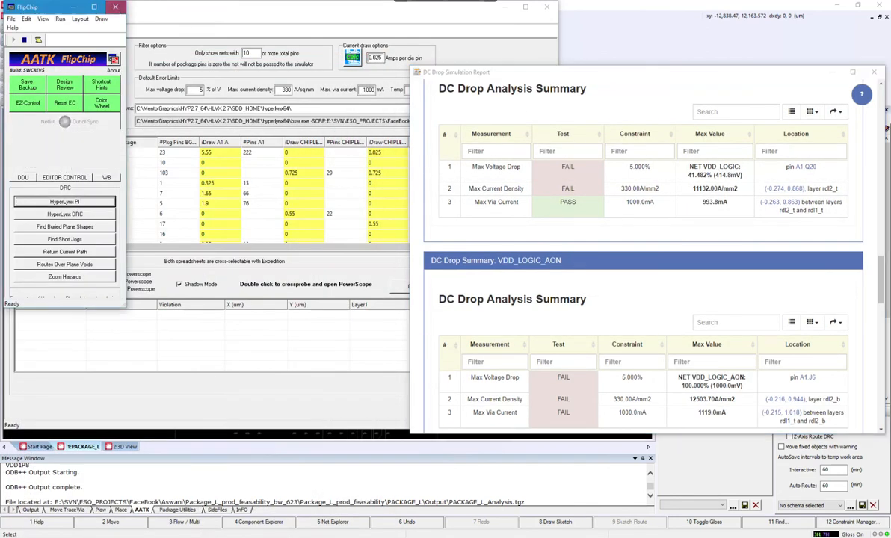
{"action": "left_click", "coordinate": [831, 72]}
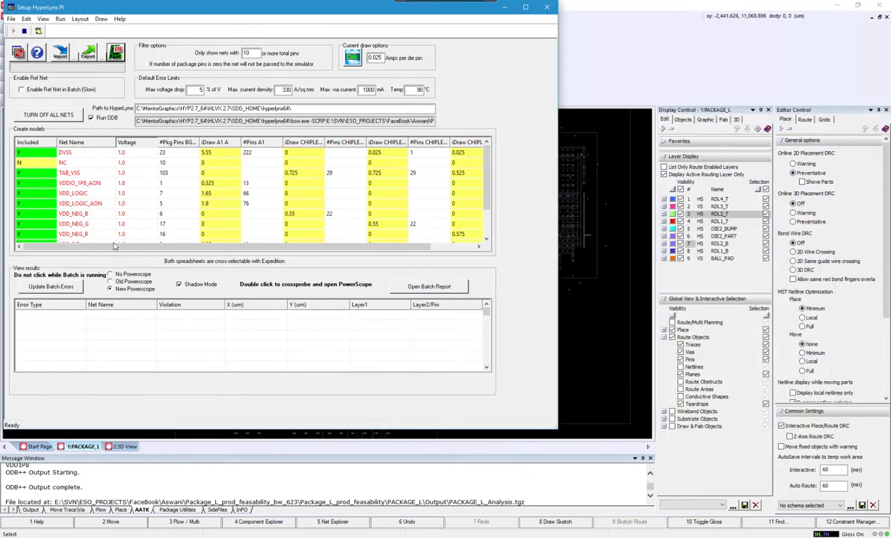
- Load the batch errors into the results table and, with the setup window narrowed to expose the layout, turn off Shadow Mode
{"action": "left_click", "coordinate": [52, 287]}
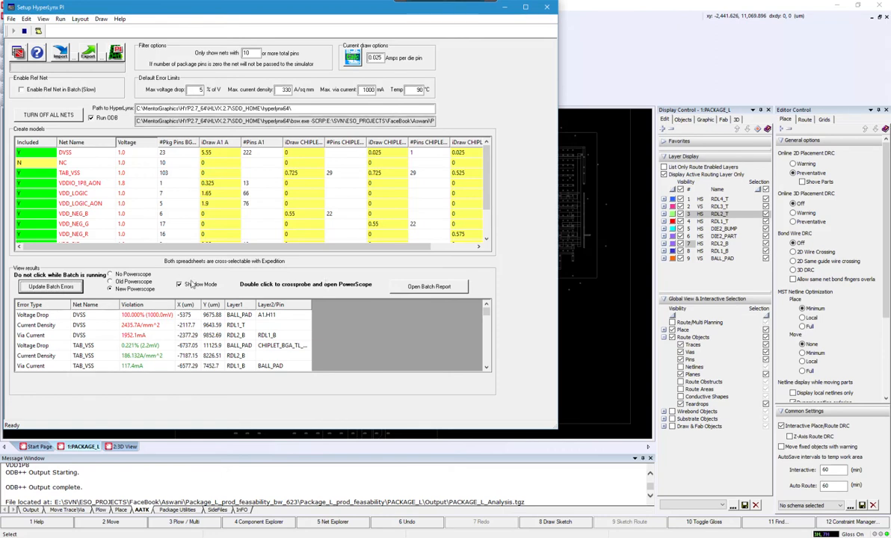
{"action": "left_click_drag", "start_coordinate": [536, 109], "coordinate": [483, 112]}
{"action": "scroll", "coordinate": [540, 190], "scroll_direction": "up", "scroll_amount": 5}
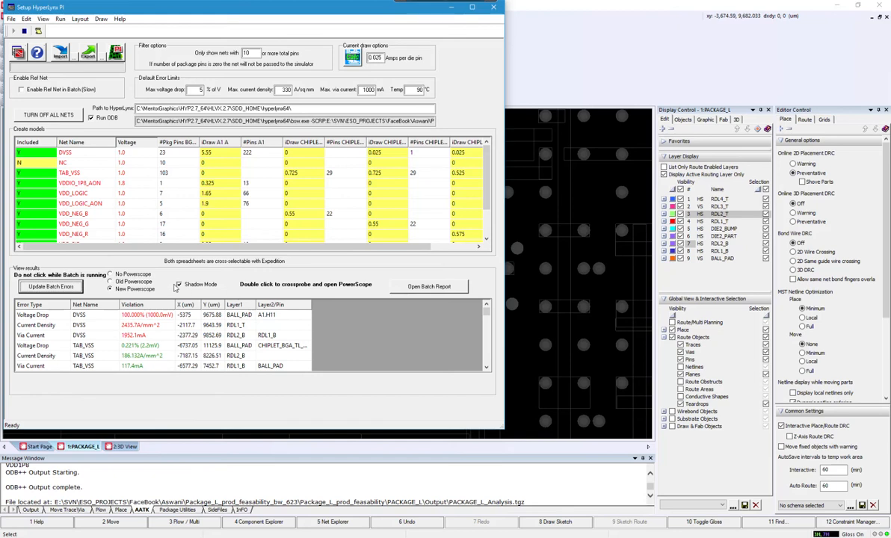
{"action": "left_click", "coordinate": [179, 285]}
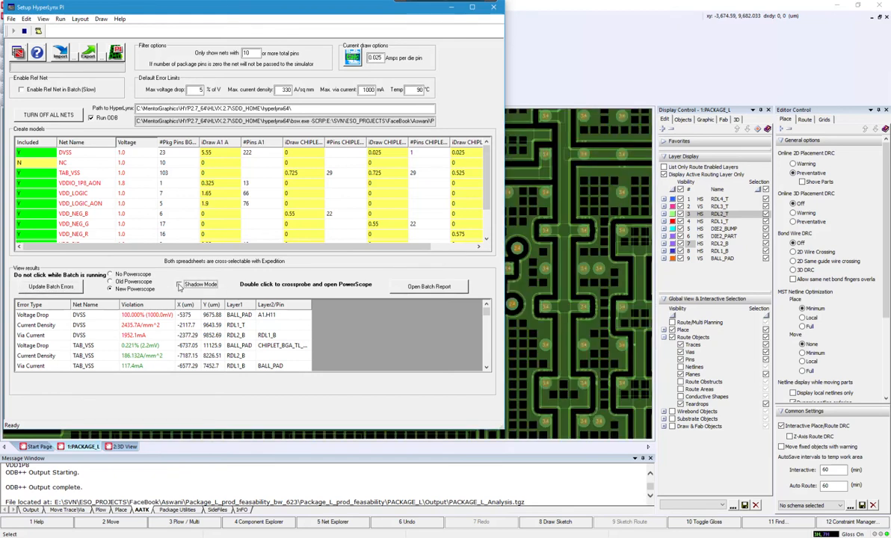
- Turn on Shadow Mode and cross-probe the DVSS voltage drop violation at pin A1.H11 to its location in the layout
{"action": "left_click", "coordinate": [179, 285]}
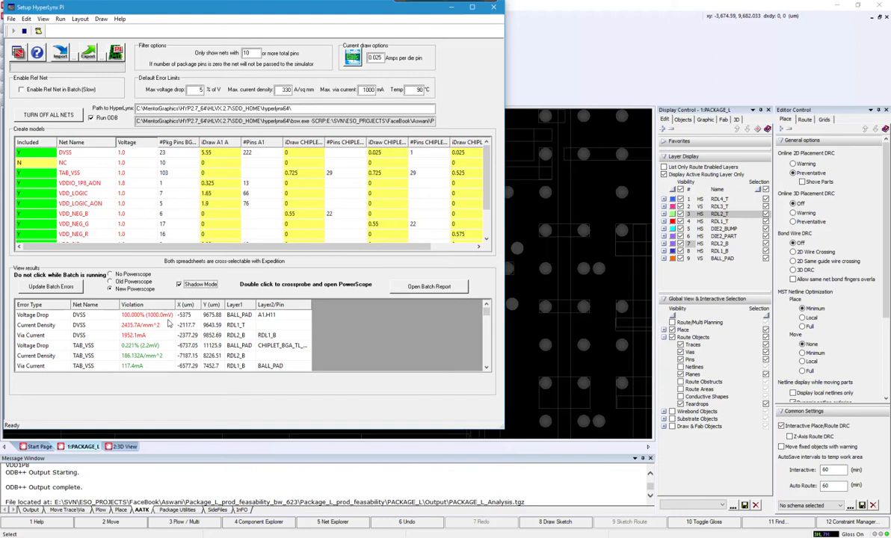
{"action": "double_click", "coordinate": [89, 316]}
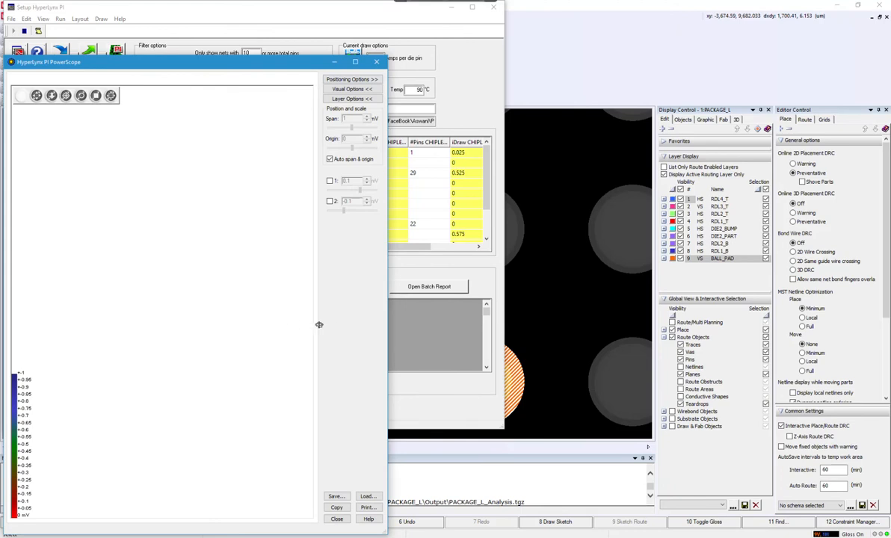
{"action": "scroll", "coordinate": [574, 325], "scroll_direction": "down", "scroll_amount": 5}
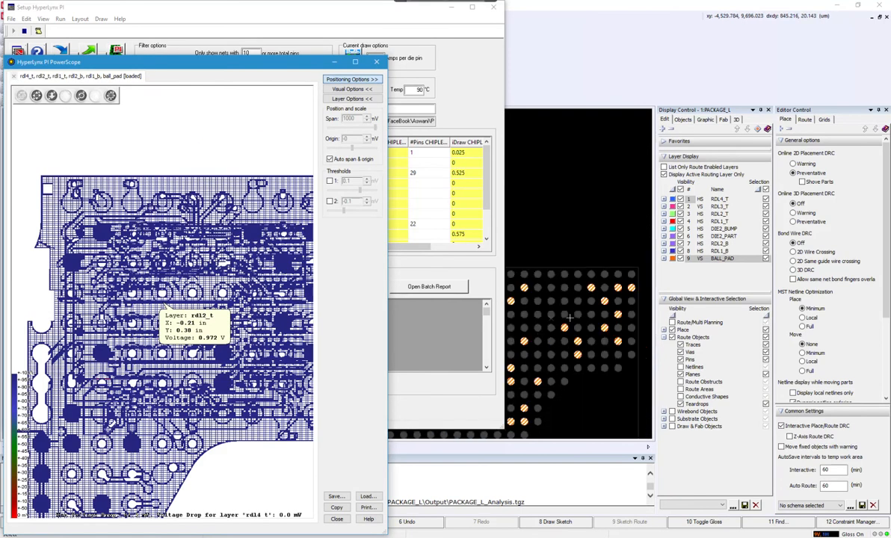
{"action": "left_click", "coordinate": [569, 318]}
{"action": "scroll", "coordinate": [569, 319], "scroll_direction": "up", "scroll_amount": 6}
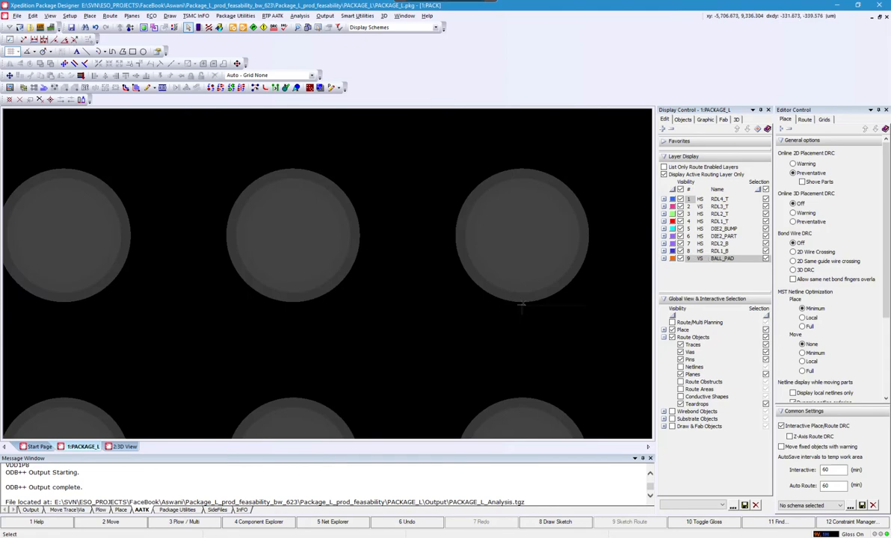
{"action": "key", "text": "alt+Tab"}
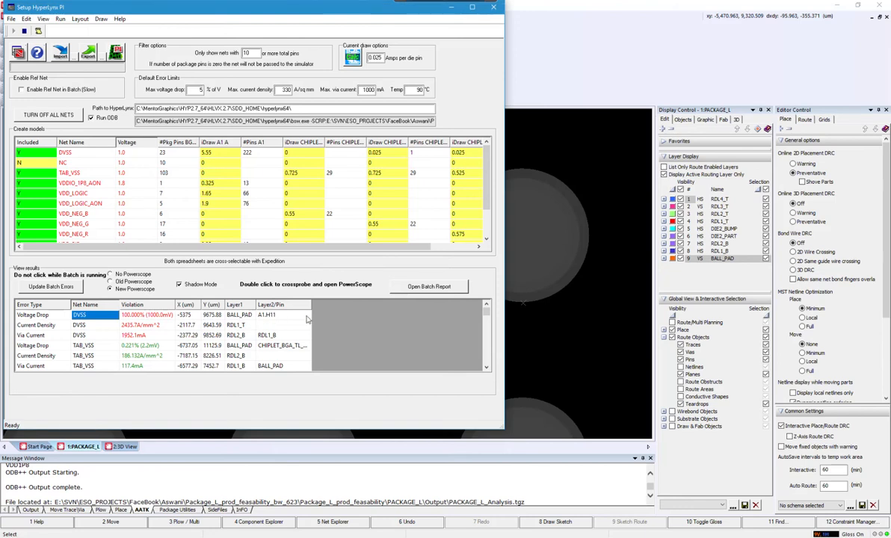
- Display the DIE2_PART layer and view the highlighted DVSS die pins around the violating pin
{"action": "left_click", "coordinate": [722, 199]}
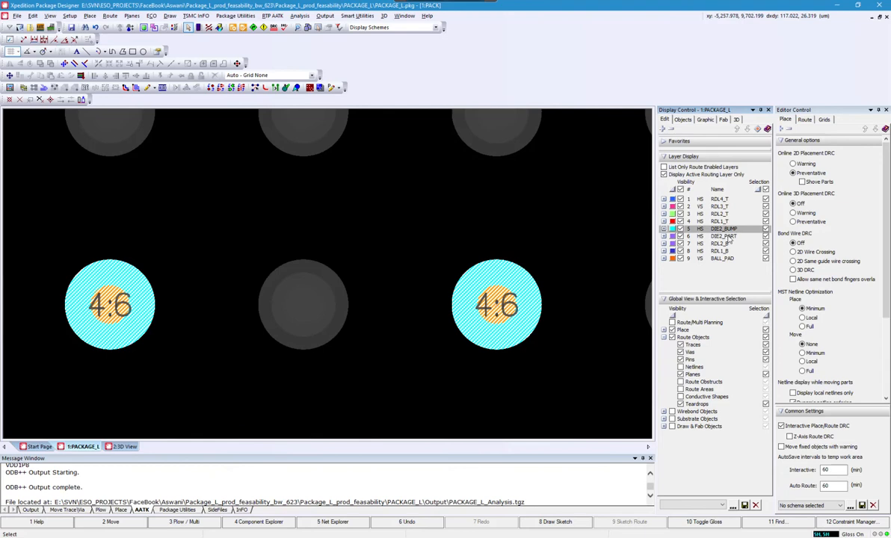
{"action": "left_click", "coordinate": [722, 244]}
{"action": "left_click", "coordinate": [725, 236]}
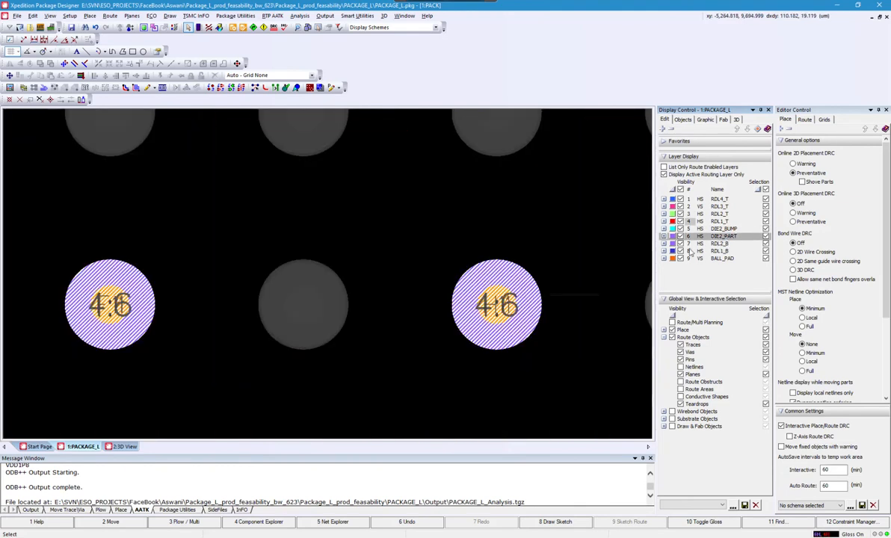
{"action": "scroll", "coordinate": [522, 292], "scroll_direction": "down", "scroll_amount": 3}
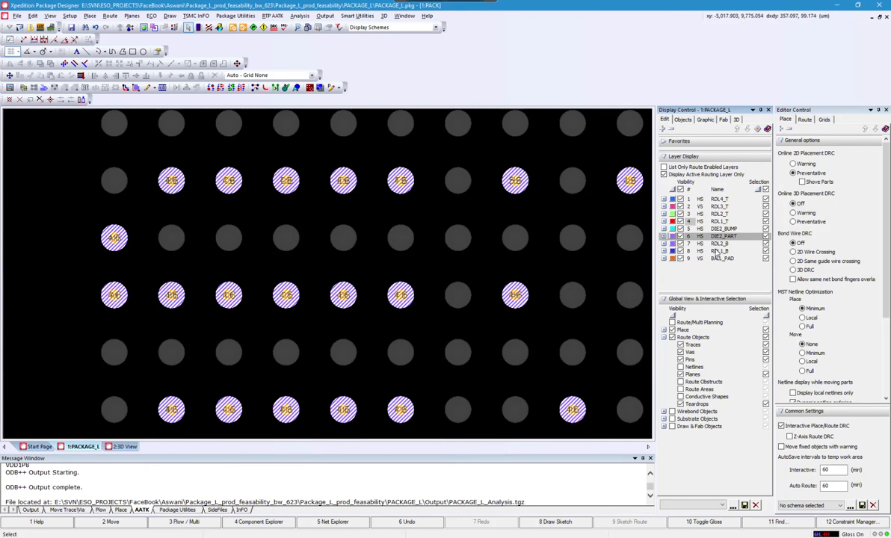
- Display the RDL1_T layer and examine the DVSS plane shape around the 4:6 via at -5375, 9675.88
{"action": "left_click", "coordinate": [725, 230]}
{"action": "left_click", "coordinate": [721, 221]}
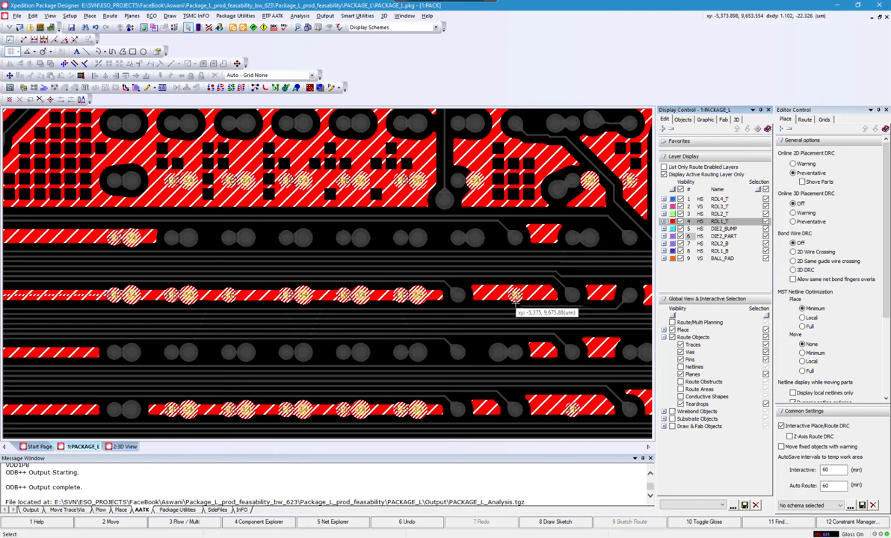
{"action": "scroll", "coordinate": [515, 297], "scroll_direction": "up", "scroll_amount": 5}
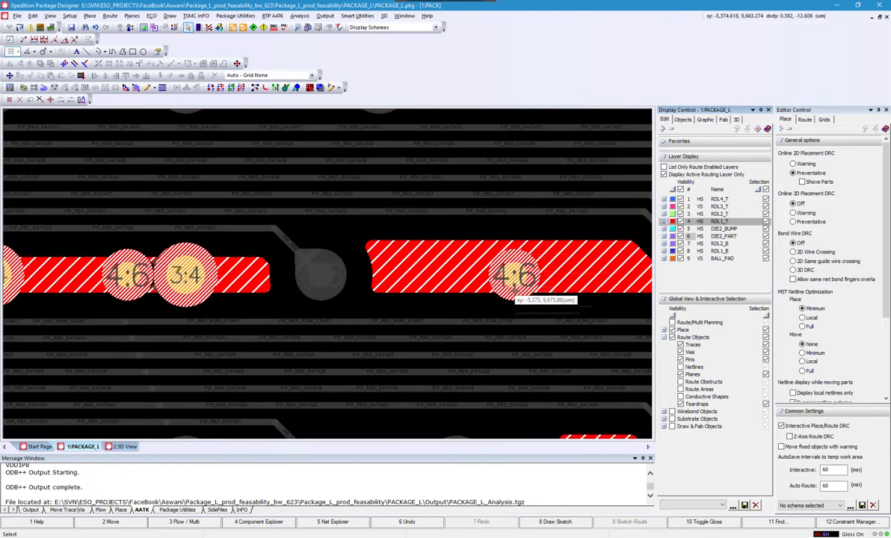
{"action": "scroll", "coordinate": [514, 298], "scroll_direction": "down", "scroll_amount": 1}
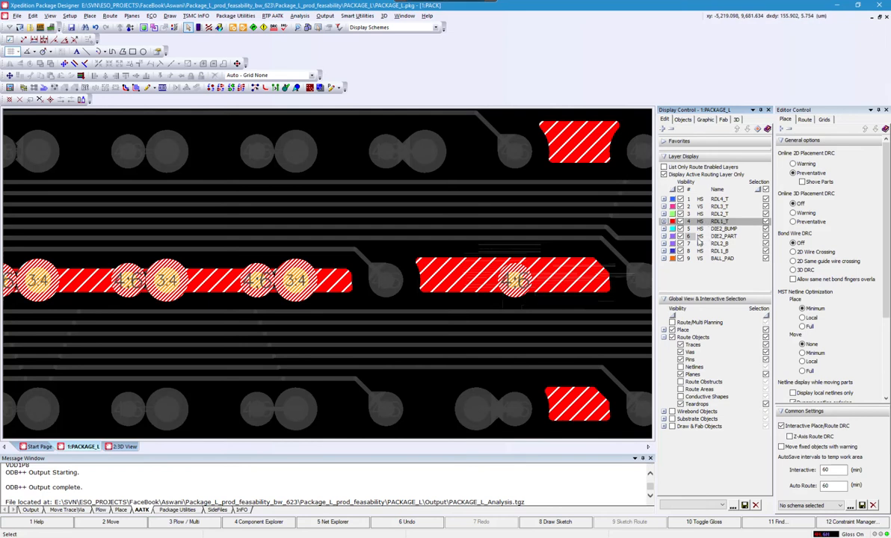
- Switch to DIE2_PART and back to RDL1_T to compare the DVSS pin with its plane connection
{"action": "left_click", "coordinate": [723, 237]}
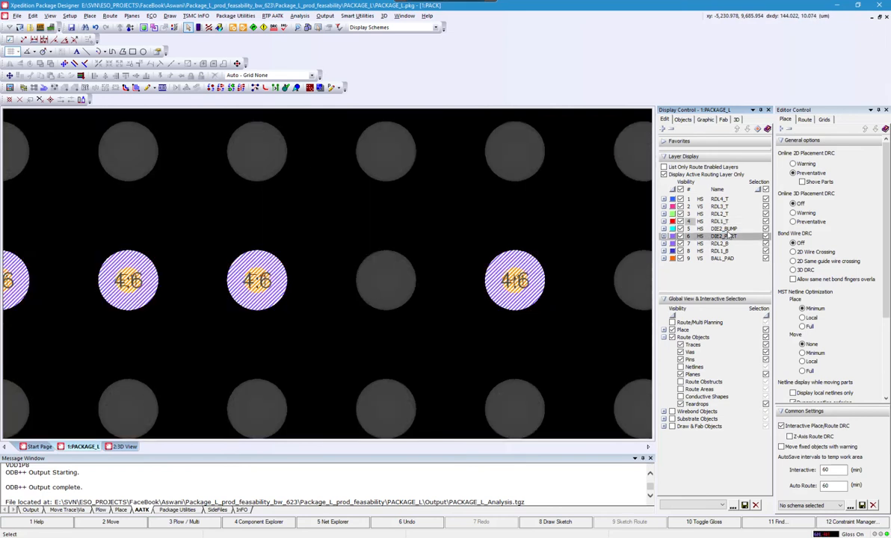
{"action": "left_click", "coordinate": [721, 228]}
{"action": "left_click", "coordinate": [720, 221]}
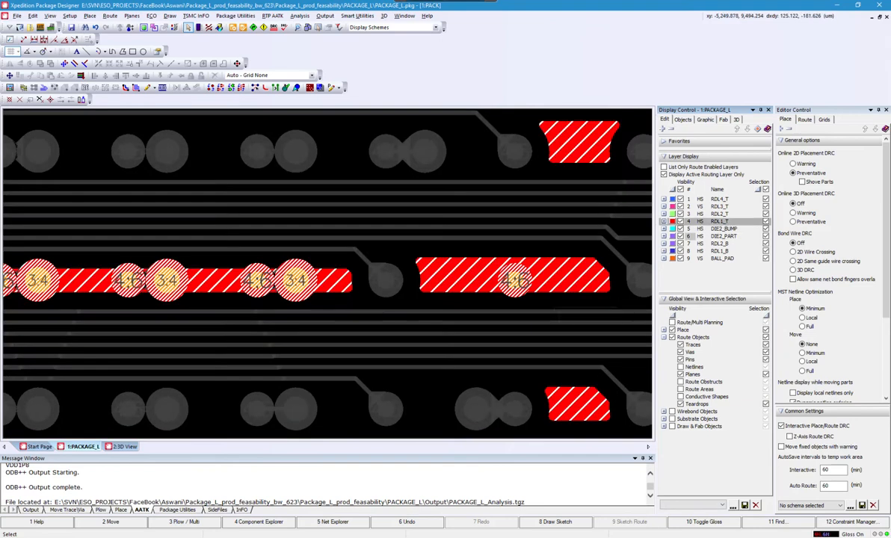
- Cross-probe the VDD_LOGIC voltage drop violation at pin A1.Q20 into PowerScope and move the setup and PowerScope windows off the layout
{"action": "mouse_move", "coordinate": [547, 536]}
{"action": "left_click", "coordinate": [617, 516]}
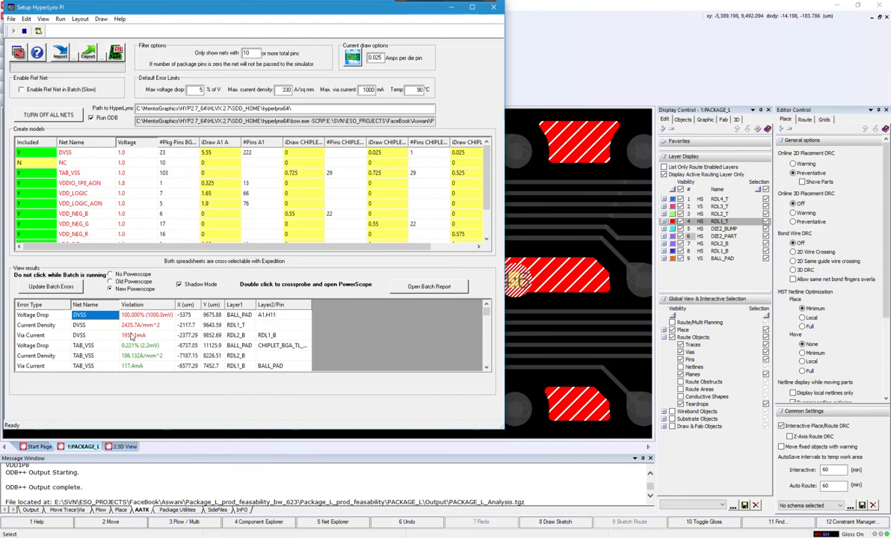
{"action": "scroll", "coordinate": [136, 330], "scroll_direction": "down", "scroll_amount": 2}
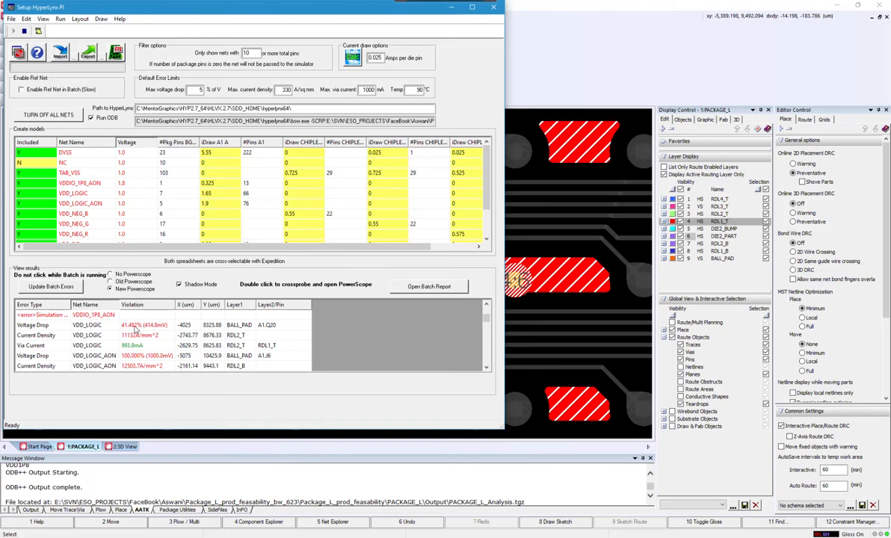
{"action": "double_click", "coordinate": [136, 323]}
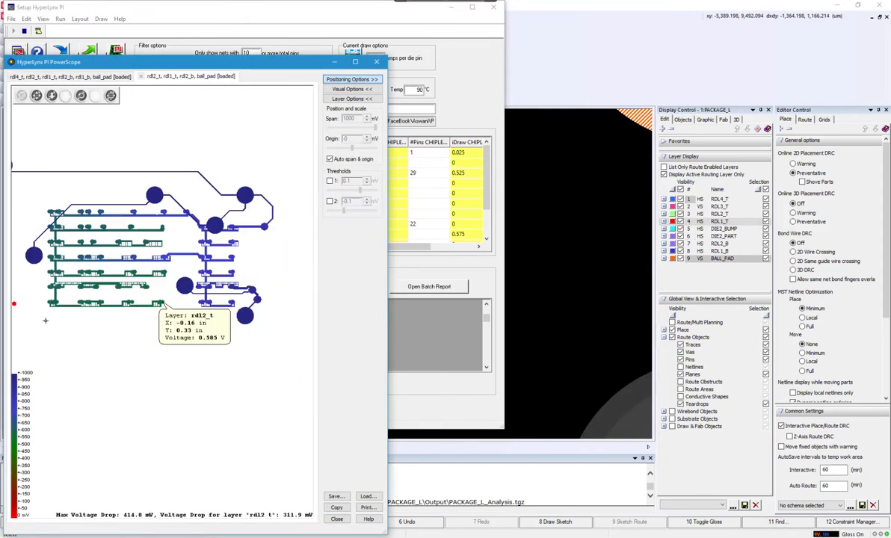
{"action": "mouse_move", "coordinate": [14, 304]}
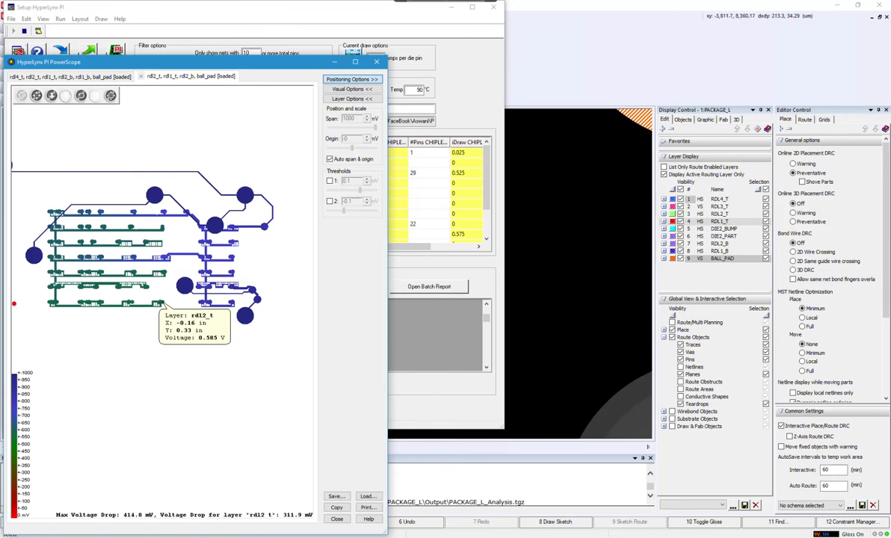
{"action": "scroll", "coordinate": [544, 298], "scroll_direction": "down", "scroll_amount": 4}
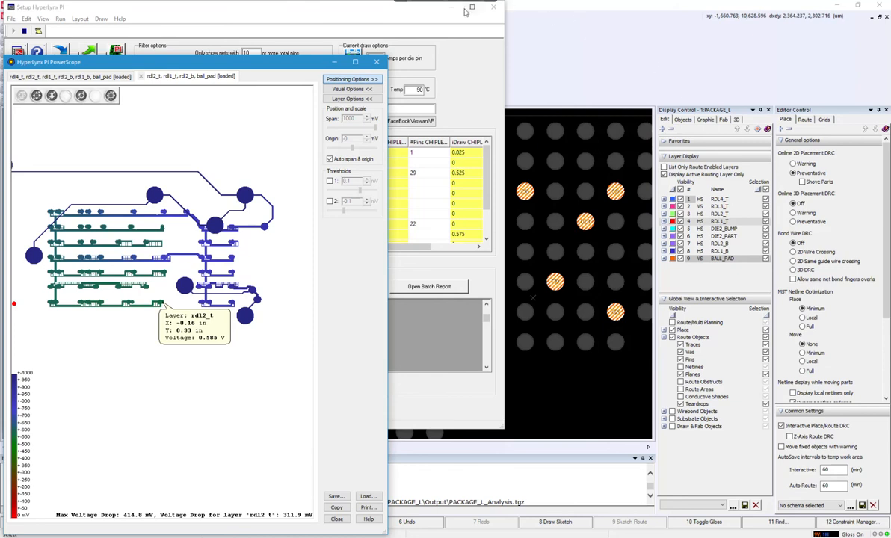
{"action": "left_click_drag", "start_coordinate": [356, 11], "coordinate": [890, 98]}
{"action": "left_click_drag", "start_coordinate": [290, 65], "coordinate": [890, 74]}
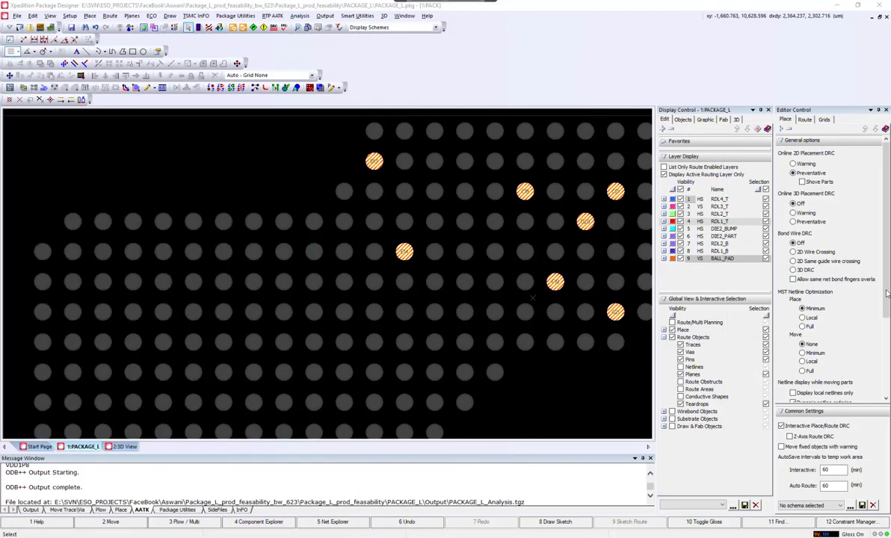
- Display the RDL1_T layer and inspect the 3:4 via at the end of the highlighted thin trace
{"action": "scroll", "coordinate": [93, 354], "scroll_direction": "down", "scroll_amount": 5}
{"action": "left_click_drag", "start_coordinate": [91, 401], "coordinate": [111, 351]}
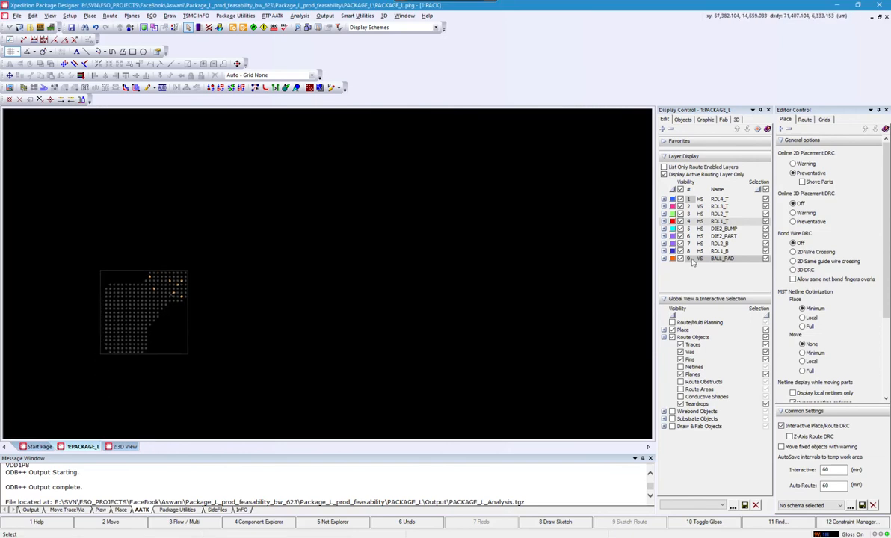
{"action": "left_click", "coordinate": [688, 221]}
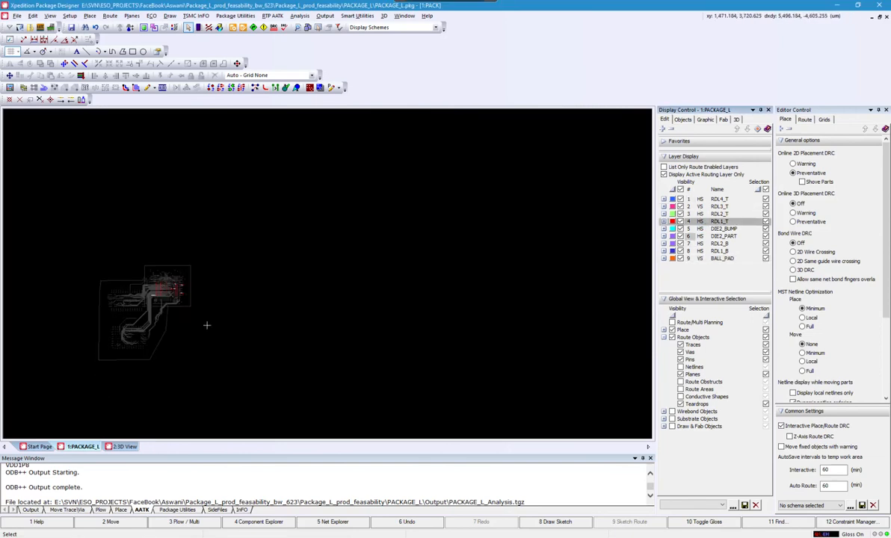
{"action": "scroll", "coordinate": [101, 306], "scroll_direction": "up", "scroll_amount": 5}
{"action": "scroll", "coordinate": [121, 276], "scroll_direction": "up", "scroll_amount": 4}
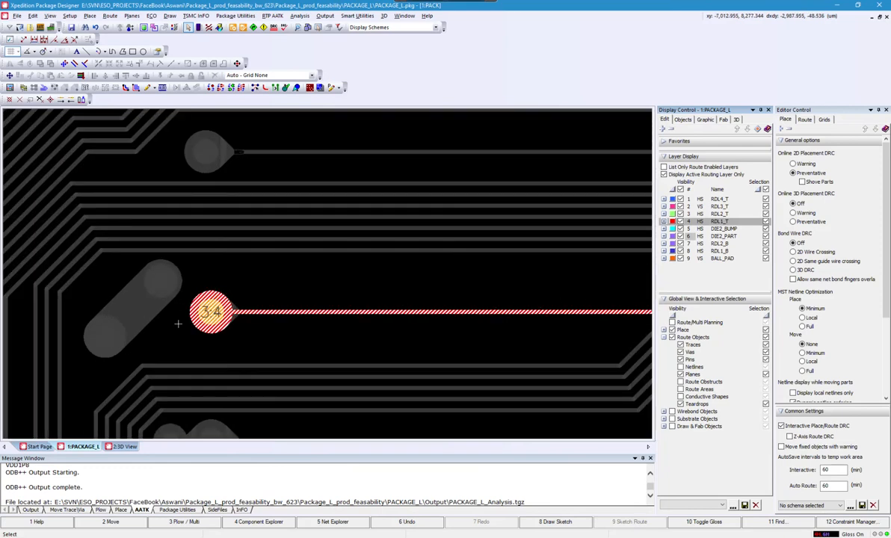
- Select the plane area beside the 3:4 via and step through the layers to examine the via on RDL2_T
{"action": "left_click", "coordinate": [245, 288]}
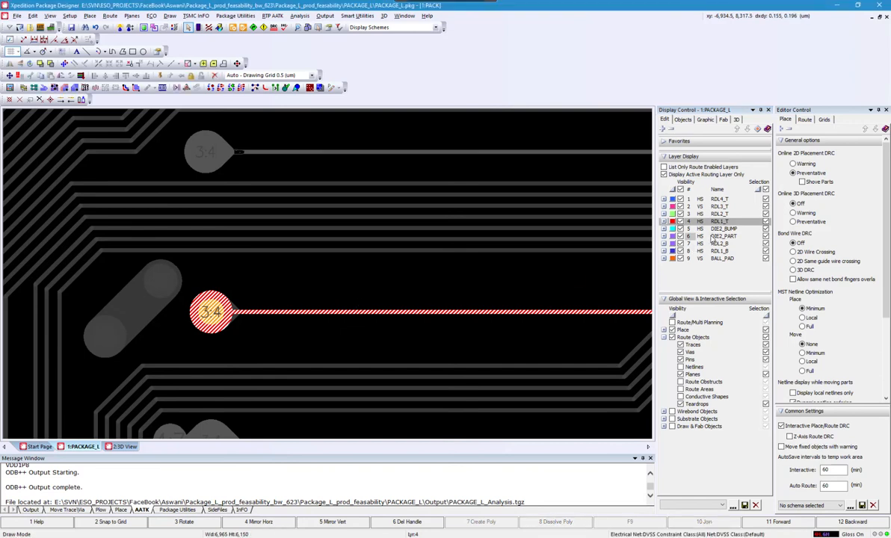
{"action": "left_click", "coordinate": [716, 236]}
{"action": "left_click", "coordinate": [719, 222]}
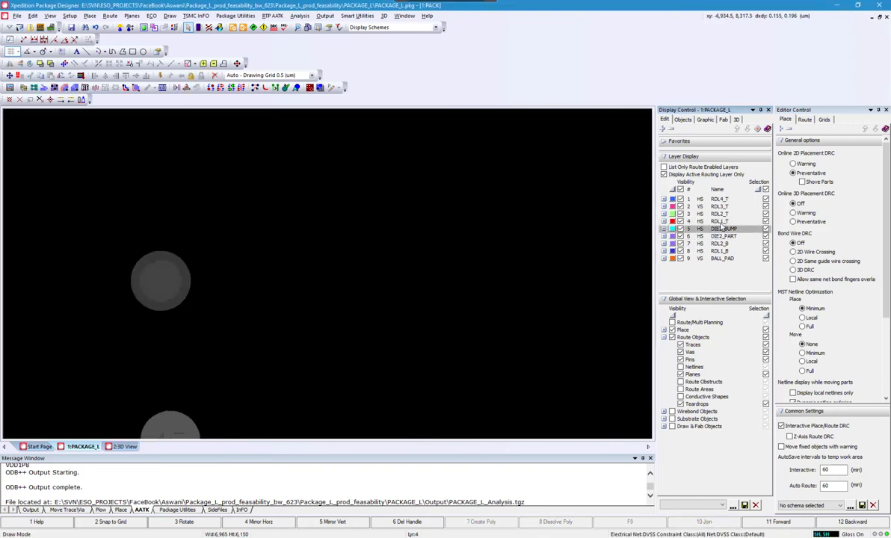
{"action": "key", "text": "Up"}
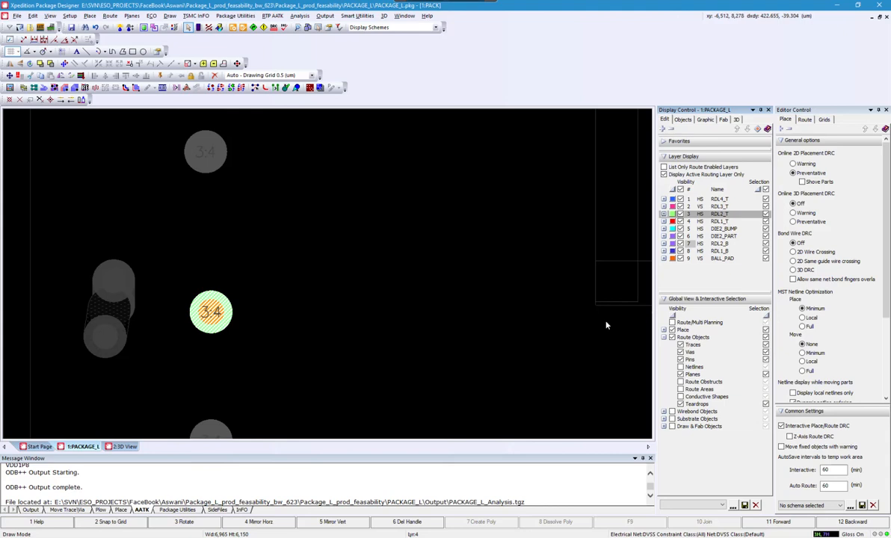
- Display the DIE2_PART layer to view the whole die pin array, and clear the selection
{"action": "scroll", "coordinate": [512, 281], "scroll_direction": "down", "scroll_amount": 2}
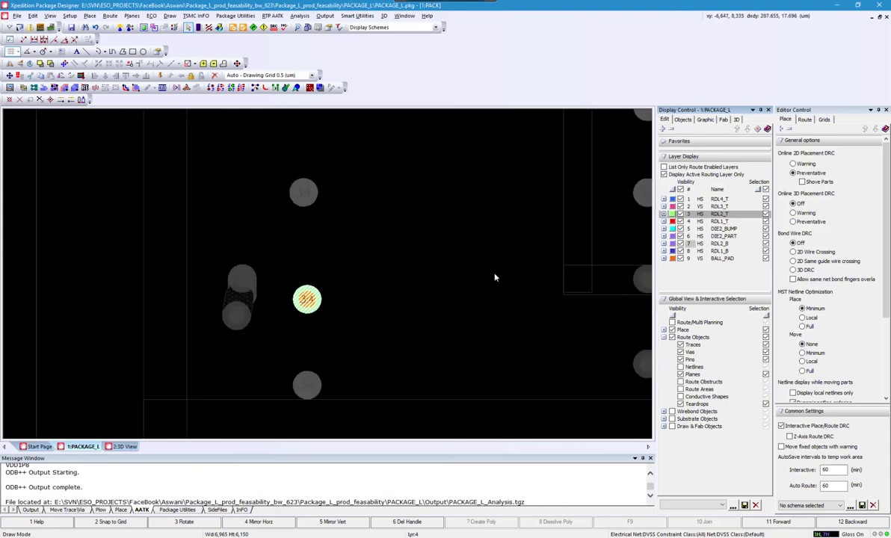
{"action": "left_click", "coordinate": [725, 237]}
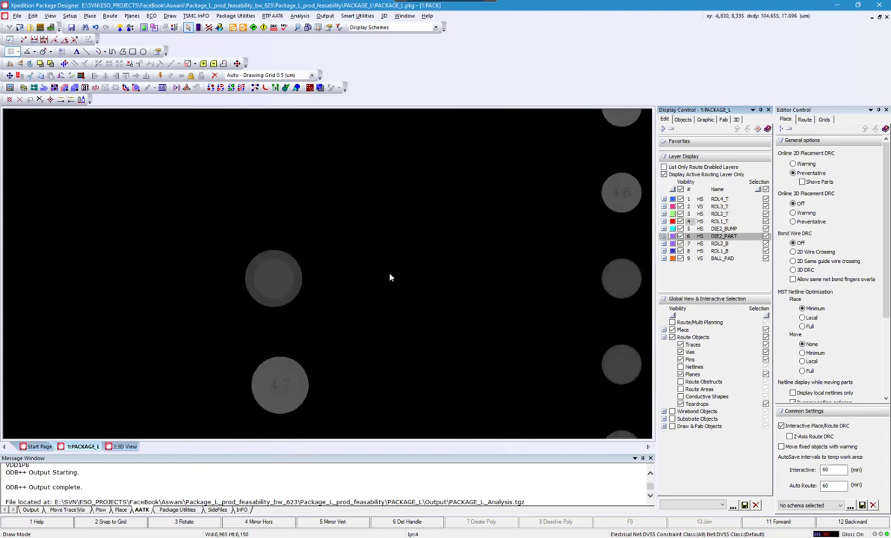
{"action": "scroll", "coordinate": [389, 278], "scroll_direction": "down", "scroll_amount": 4}
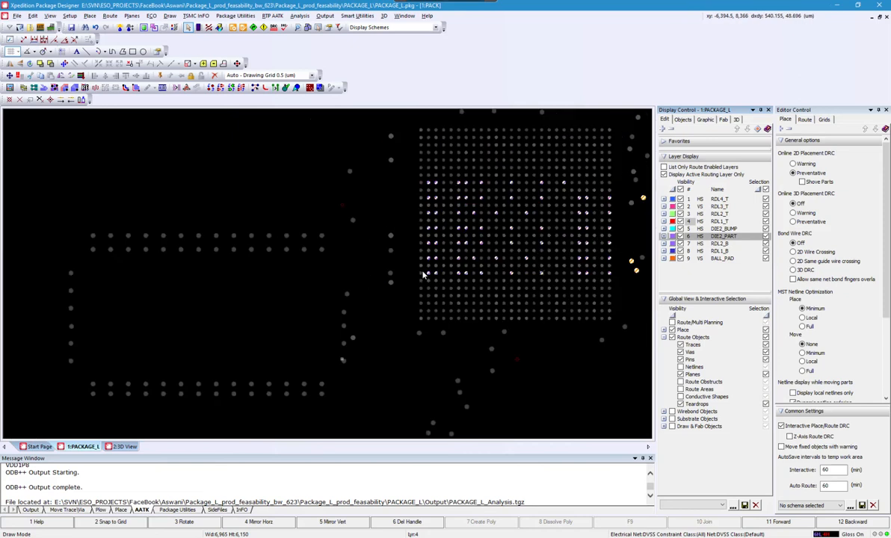
{"action": "left_click", "coordinate": [393, 277]}
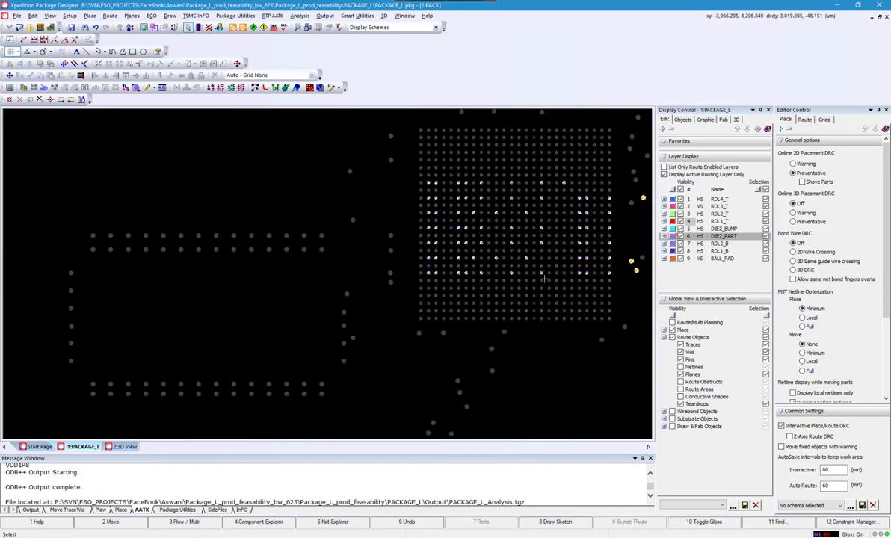
- Clear the net highlight and locate the VDD_LOGIC voltage drop pin at -4025, 8325.88 on the DIE2_PART layer
{"action": "left_click", "coordinate": [123, 29]}
{"action": "scroll", "coordinate": [540, 268], "scroll_direction": "up", "scroll_amount": 3}
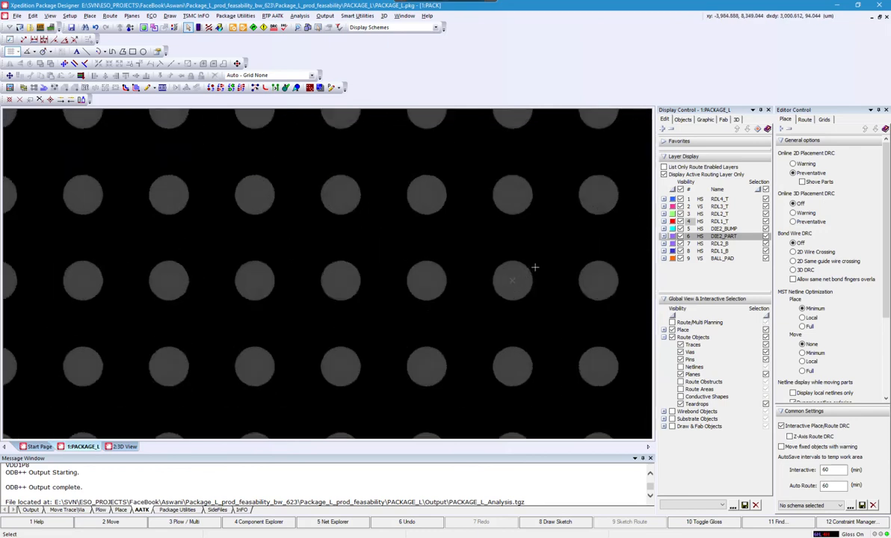
{"action": "scroll", "coordinate": [535, 266], "scroll_direction": "up", "scroll_amount": 3}
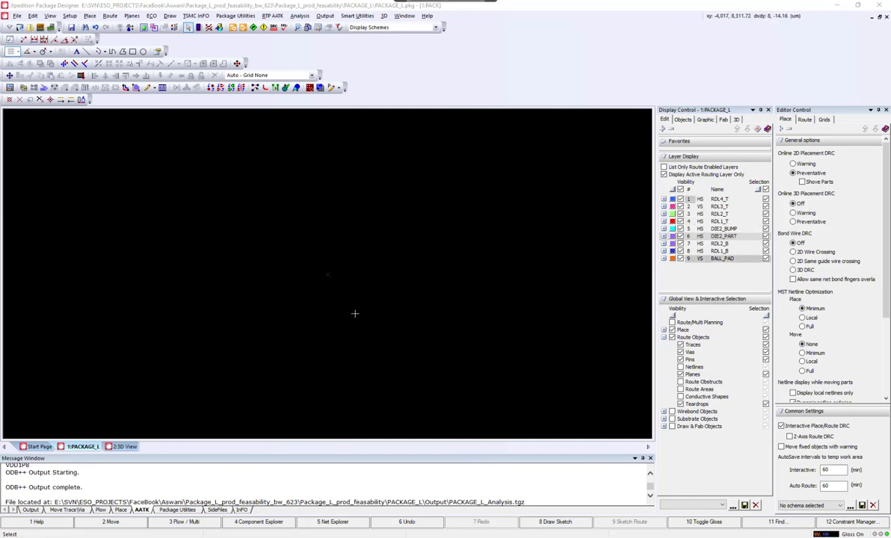
{"action": "scroll", "coordinate": [356, 312], "scroll_direction": "down", "scroll_amount": 2}
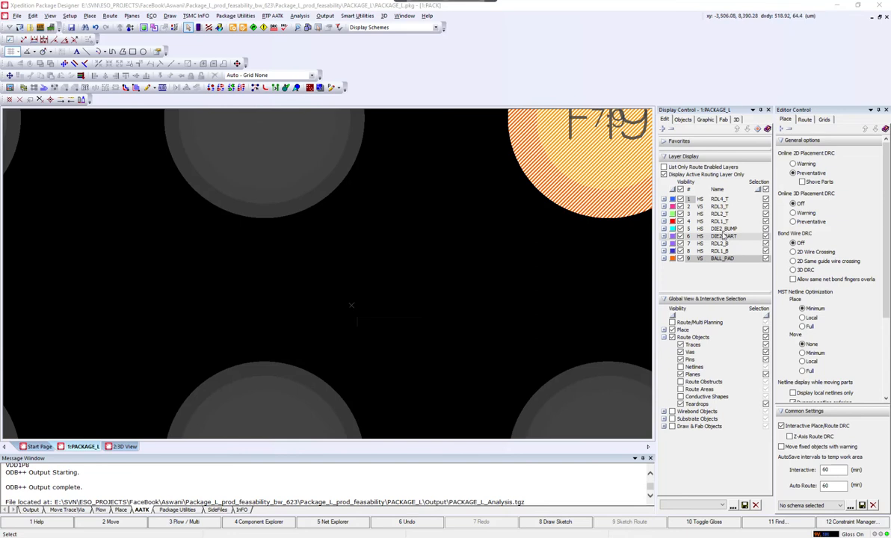
{"action": "scroll", "coordinate": [352, 305], "scroll_direction": "down", "scroll_amount": 2}
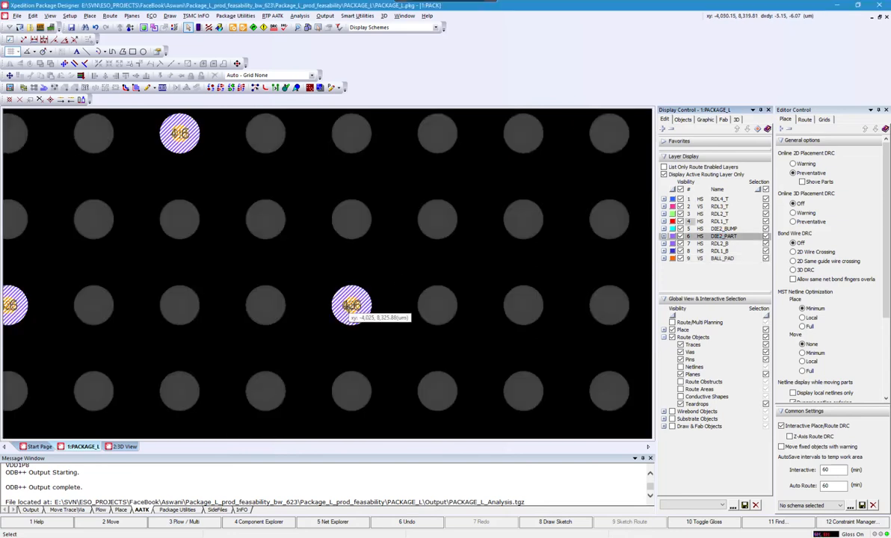
- Display the RDL1_T layer and examine the adjoining 3:4 and 4:6 vias at the VDD_LOGIC violation pin
{"action": "key", "text": "Up"}
{"action": "key", "text": "Up"}
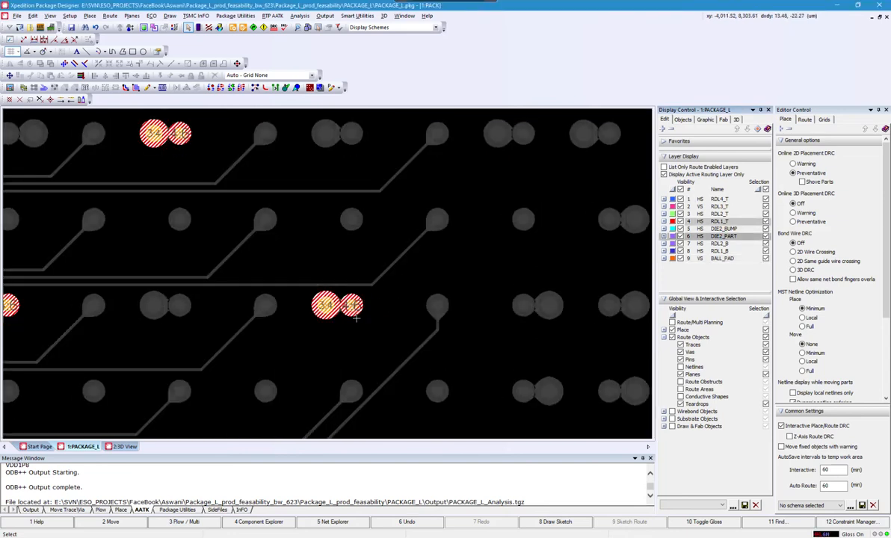
{"action": "scroll", "coordinate": [356, 318], "scroll_direction": "up", "scroll_amount": 3}
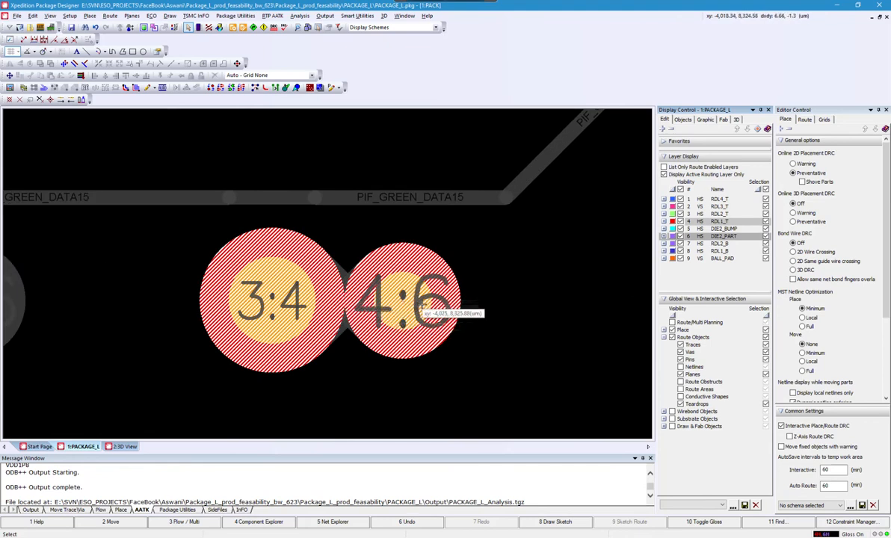
- Display the RDL2_T layer and examine the VDD_LOGIC plane shapes around the violation pin and across the net
{"action": "scroll", "coordinate": [415, 300], "scroll_direction": "down", "scroll_amount": 2}
{"action": "key", "text": "Down"}
{"action": "key", "text": "Up"}
{"action": "key", "text": "Up"}
{"action": "scroll", "coordinate": [387, 307], "scroll_direction": "down", "scroll_amount": 3}
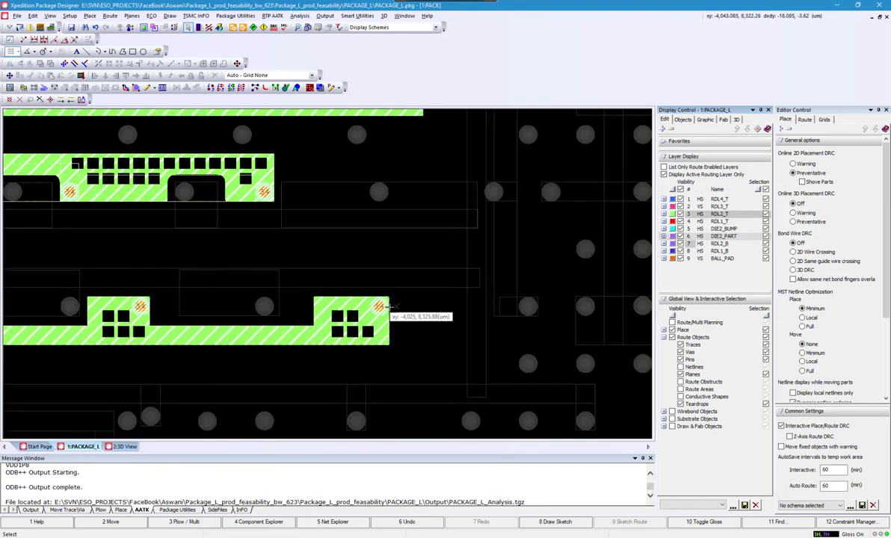
{"action": "scroll", "coordinate": [387, 308], "scroll_direction": "up", "scroll_amount": 1}
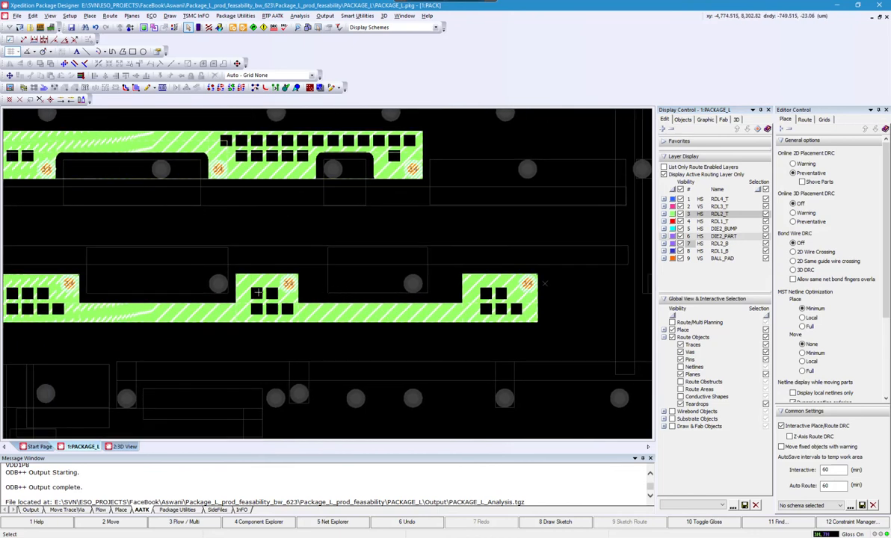
{"action": "scroll", "coordinate": [337, 297], "scroll_direction": "down", "scroll_amount": 2}
{"action": "scroll", "coordinate": [298, 294], "scroll_direction": "up", "scroll_amount": 2}
{"action": "scroll", "coordinate": [271, 295], "scroll_direction": "down", "scroll_amount": 2}
{"action": "scroll", "coordinate": [305, 297], "scroll_direction": "up", "scroll_amount": 2}
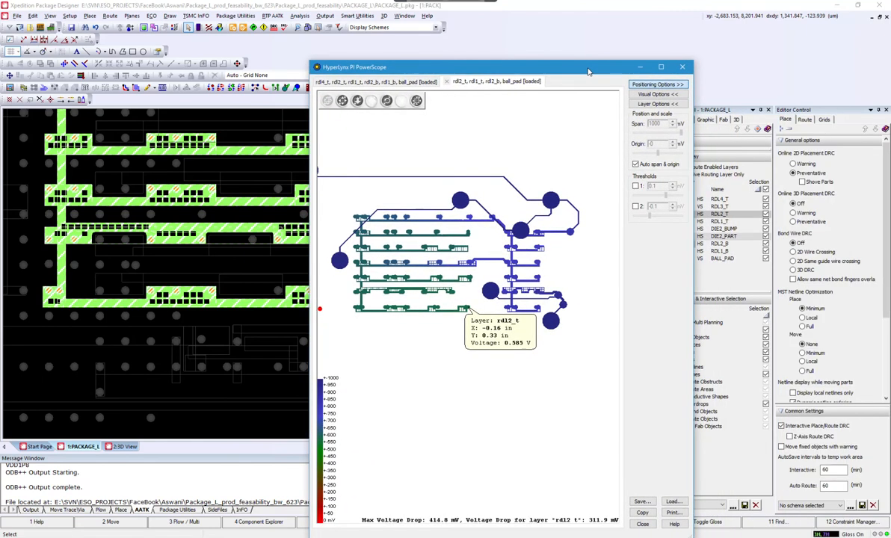
- Switch to PowerScope and examine the VDD_LOGIC voltage drop plot in a rotated 3D view
{"action": "left_click_drag", "start_coordinate": [589, 71], "coordinate": [585, 71]}
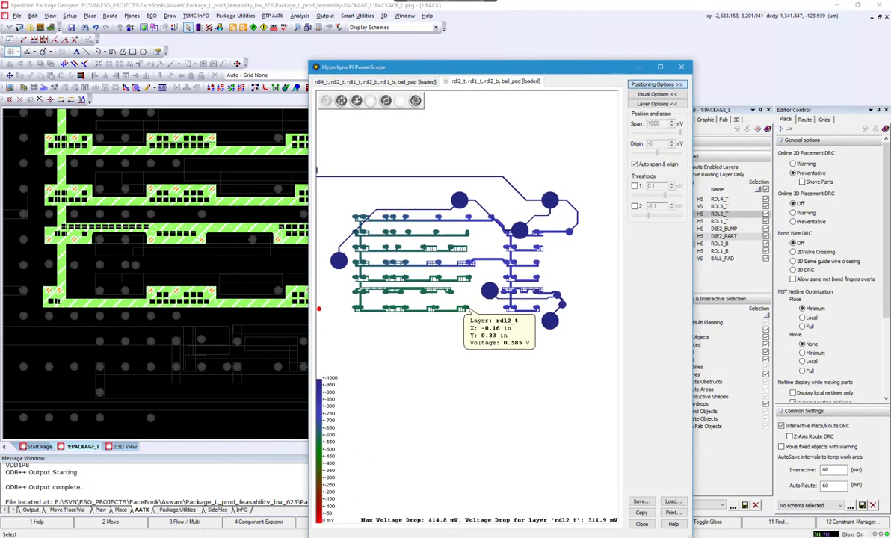
{"action": "left_click_drag", "start_coordinate": [319, 309], "coordinate": [337, 376]}
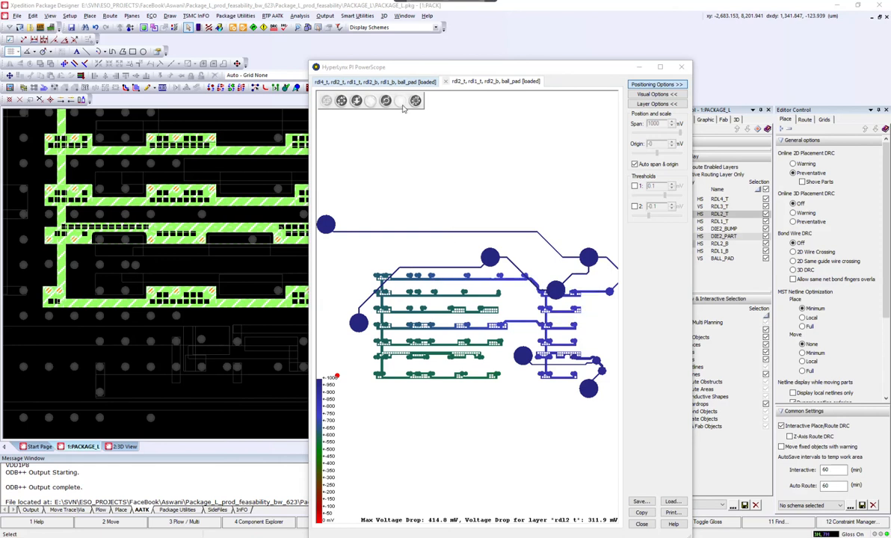
{"action": "left_click", "coordinate": [374, 100]}
{"action": "left_click_drag", "start_coordinate": [372, 245], "coordinate": [440, 242]}
{"action": "scroll", "coordinate": [440, 242], "scroll_direction": "down", "scroll_amount": 5}
{"action": "left_click_drag", "start_coordinate": [389, 308], "coordinate": [363, 357]}
{"action": "left_click_drag", "start_coordinate": [411, 302], "coordinate": [415, 381]}
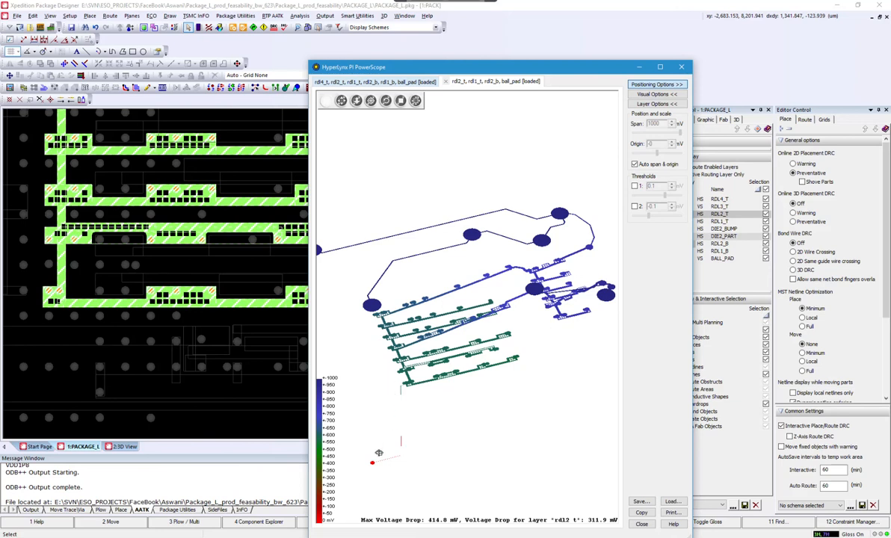
- Return to the layout at the VDD_LOGIC violation pin and step through the layers from DIE2_PART to RDL1_T
{"action": "left_click", "coordinate": [243, 286]}
{"action": "scroll", "coordinate": [438, 294], "scroll_direction": "up", "scroll_amount": 2}
{"action": "scroll", "coordinate": [399, 284], "scroll_direction": "up", "scroll_amount": 3}
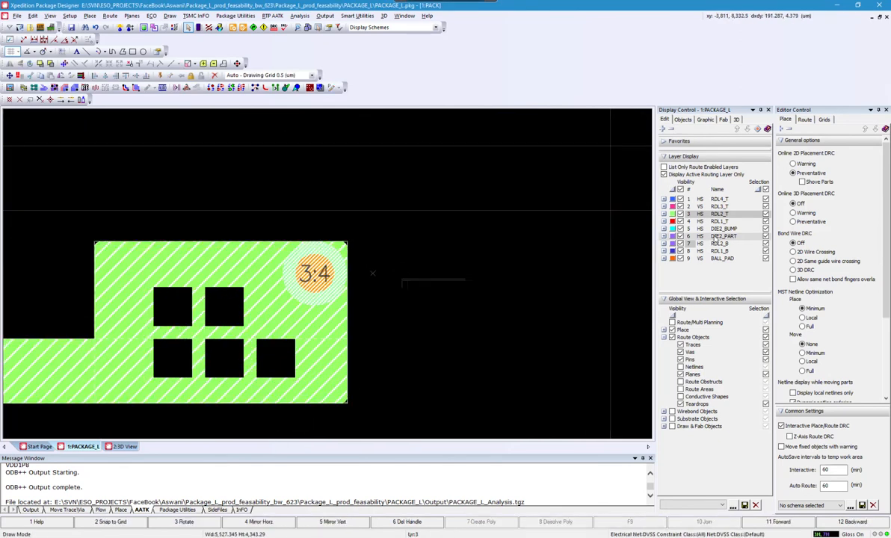
{"action": "left_click", "coordinate": [718, 237]}
{"action": "key", "text": "Up"}
{"action": "key", "text": "Up"}
{"action": "key", "text": "Up"}
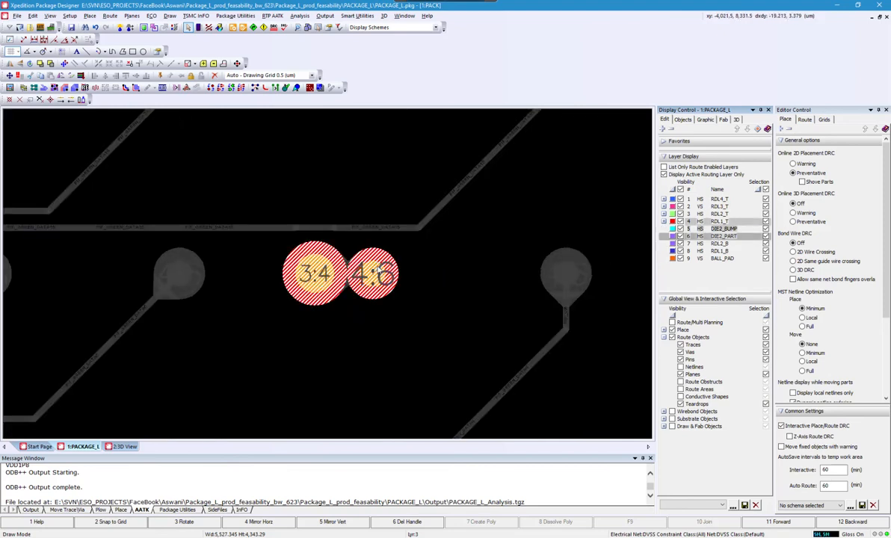
{"action": "key", "text": "Down"}
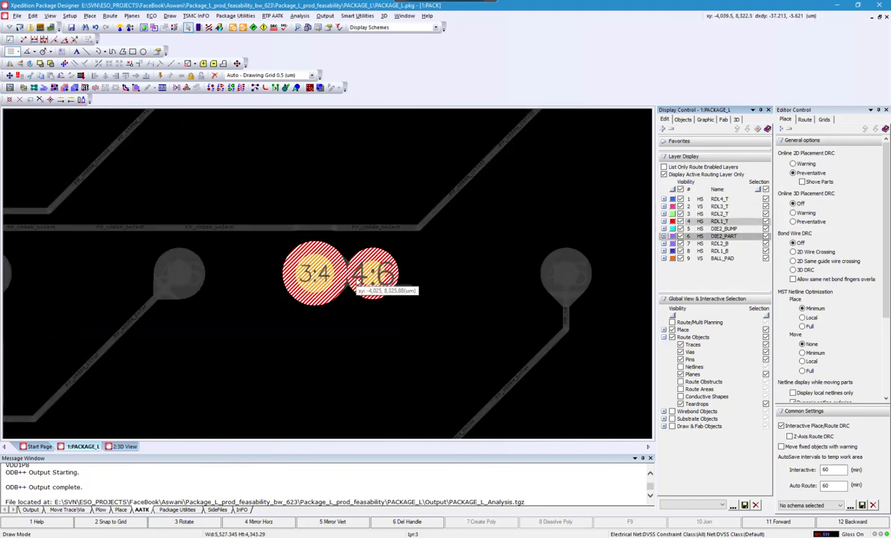
- Step between the layers around the adjoining 3:4 and 4:6 vias, finishing on RDL2_T
{"action": "scroll", "coordinate": [381, 288], "scroll_direction": "up", "scroll_amount": 2}
{"action": "key", "text": "Down"}
{"action": "key", "text": "Up"}
{"action": "key", "text": "Up"}
{"action": "key", "text": "Down"}
{"action": "key", "text": "Down"}
{"action": "scroll", "coordinate": [386, 288], "scroll_direction": "down", "scroll_amount": 2}
{"action": "key", "text": "Up"}
{"action": "key", "text": "Up"}
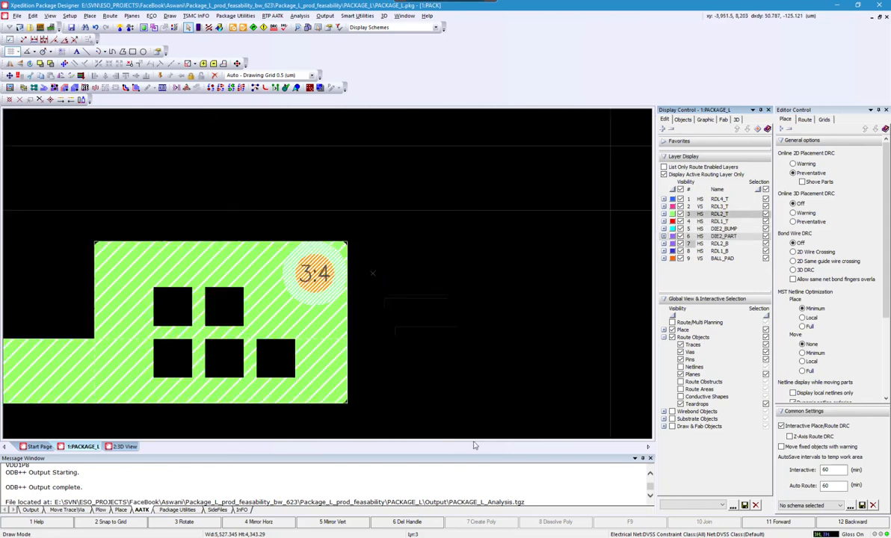
- Display DIE2_BUMP, DIE2_PART and RDL1_T in turn to trace the 4:6 via, and view the whole net on RDL1_T
{"action": "key", "text": "alt+Tab"}
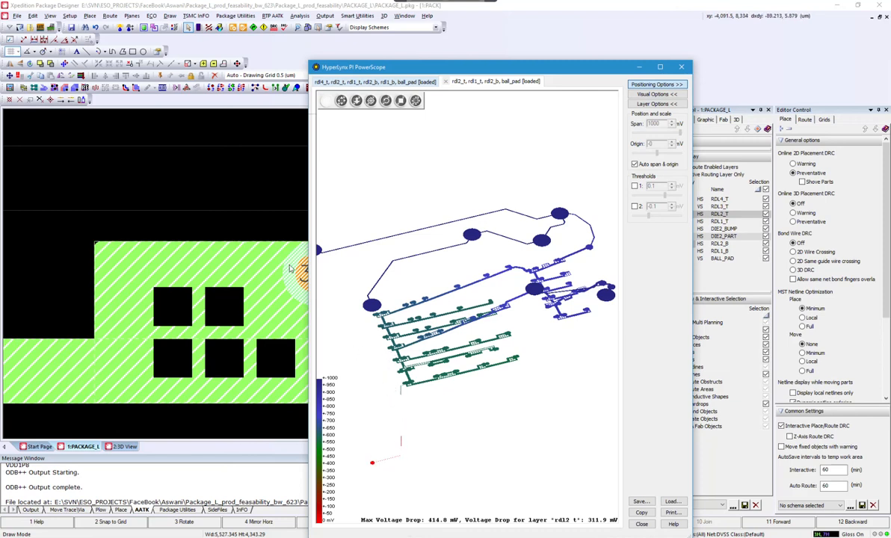
{"action": "left_click", "coordinate": [200, 202]}
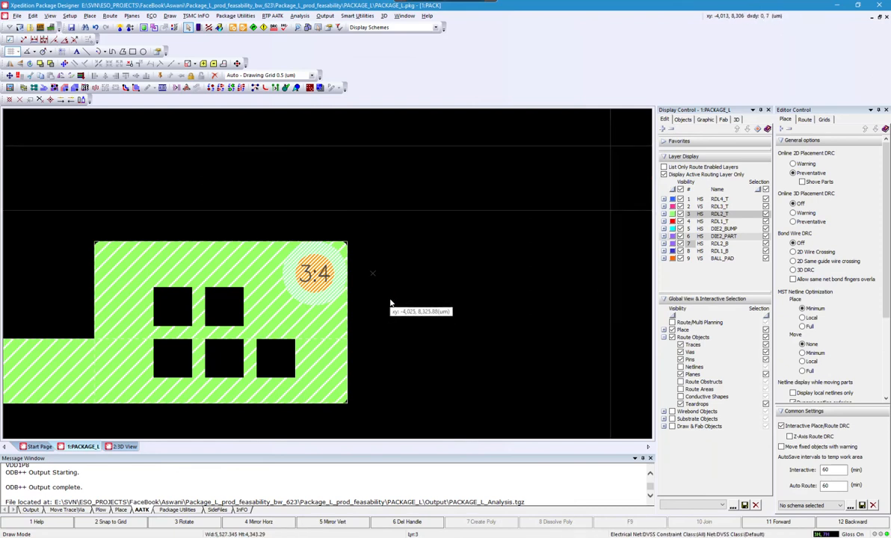
{"action": "left_click", "coordinate": [723, 229]}
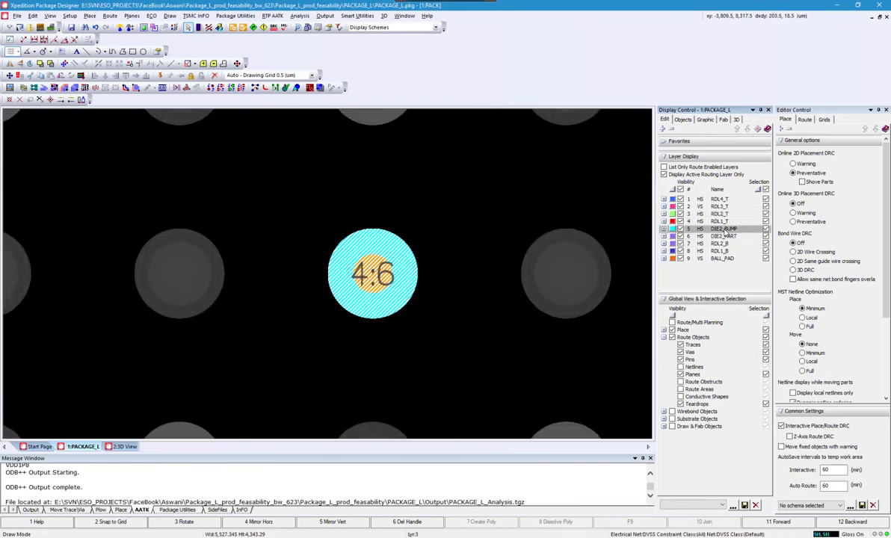
{"action": "left_click", "coordinate": [722, 238]}
{"action": "left_click", "coordinate": [725, 228]}
{"action": "left_click", "coordinate": [723, 221]}
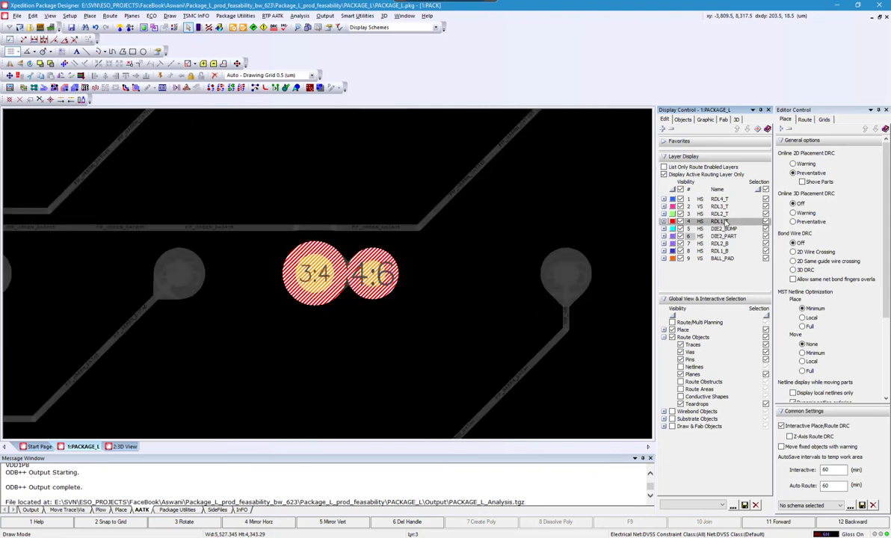
{"action": "key", "text": "Up"}
{"action": "key", "text": "Down"}
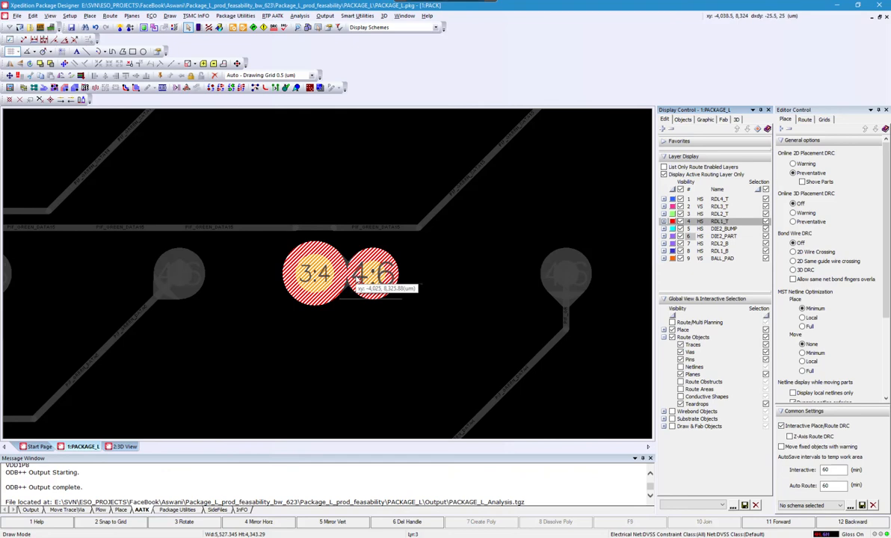
{"action": "scroll", "coordinate": [367, 276], "scroll_direction": "down", "scroll_amount": 4}
{"action": "scroll", "coordinate": [362, 280], "scroll_direction": "down", "scroll_amount": 5}
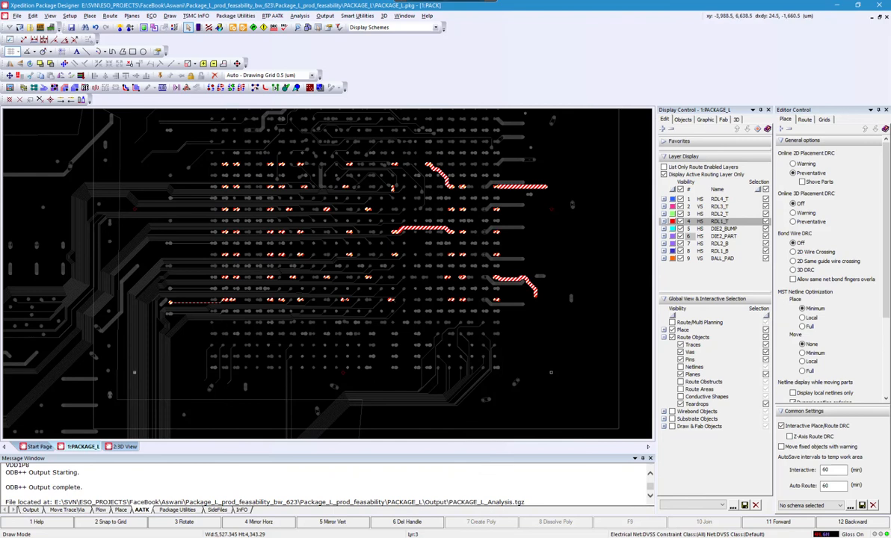
- Switch to PowerScope and return the VDD_LOGIC voltage drop plot to the flat top view
{"action": "key", "text": "alt+Tab"}
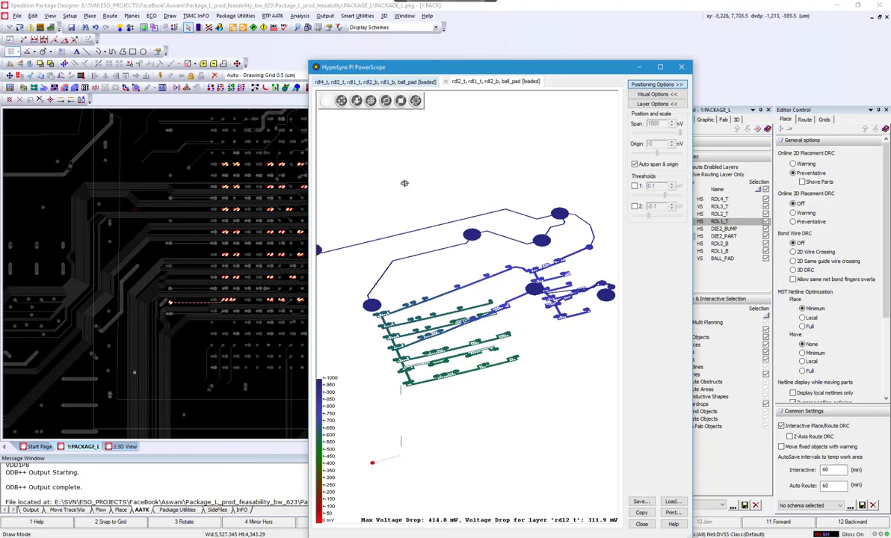
{"action": "left_click", "coordinate": [385, 100]}
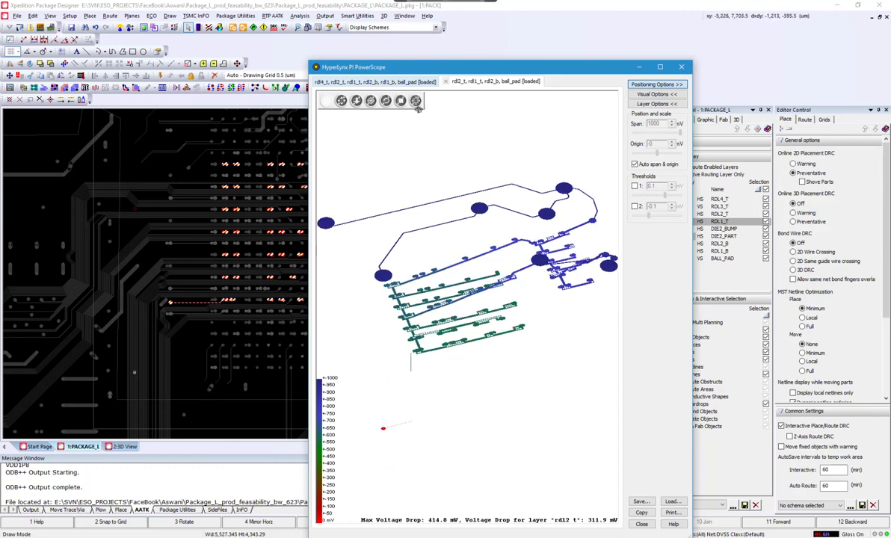
{"action": "left_click", "coordinate": [401, 101]}
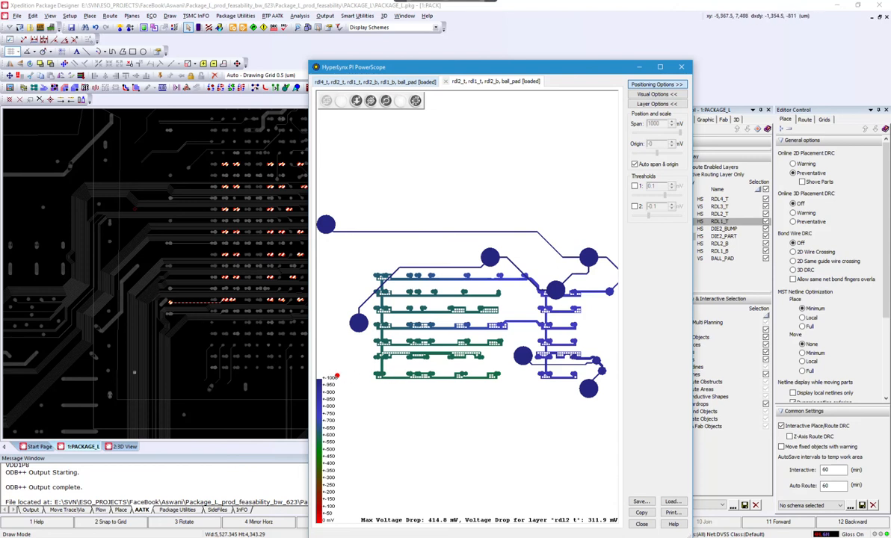
- Switch to the Setup HyperLynx PI window and cross-probe the VDD_SRAM current density violation in the results
{"action": "left_click", "coordinate": [842, 94]}
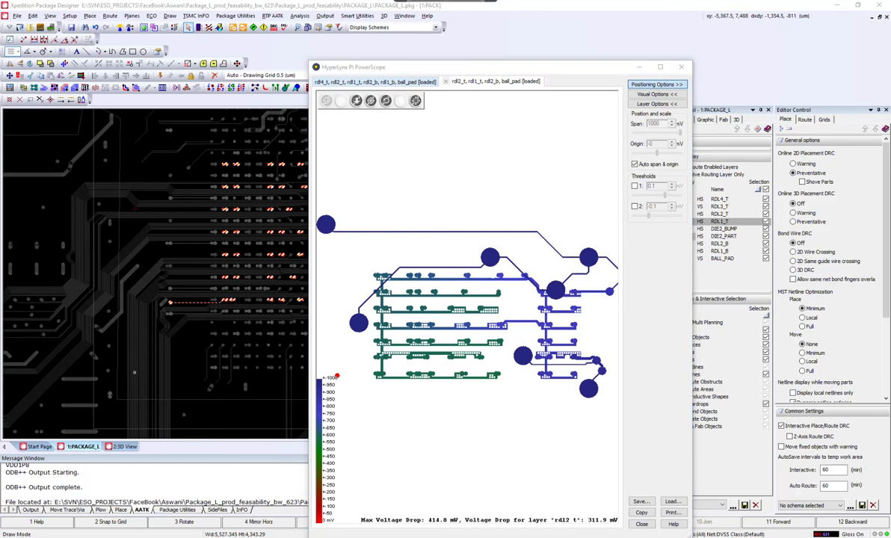
{"action": "left_click_drag", "start_coordinate": [890, 74], "coordinate": [527, 69]}
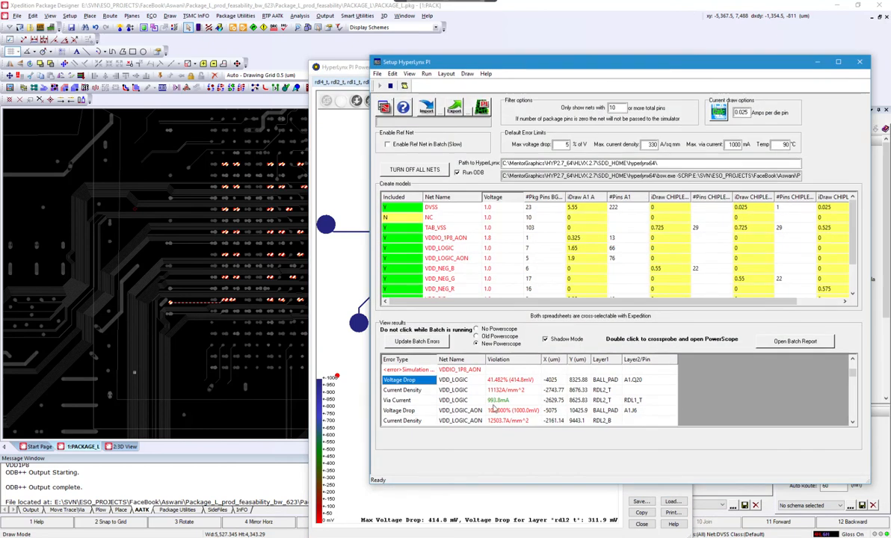
{"action": "scroll", "coordinate": [495, 407], "scroll_direction": "down", "scroll_amount": 2}
{"action": "scroll", "coordinate": [495, 408], "scroll_direction": "down", "scroll_amount": 3}
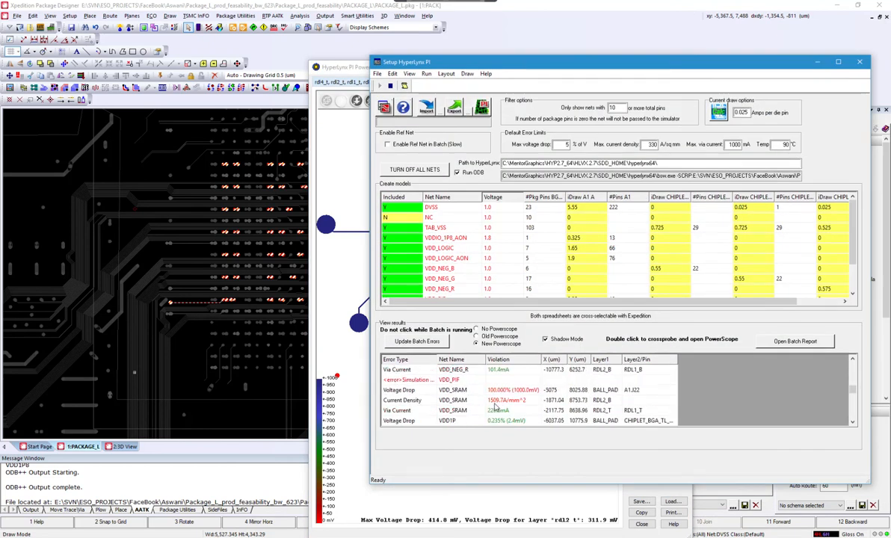
{"action": "scroll", "coordinate": [489, 401], "scroll_direction": "down", "scroll_amount": 3}
{"action": "scroll", "coordinate": [522, 403], "scroll_direction": "down", "scroll_amount": 3}
{"action": "double_click", "coordinate": [474, 401]}
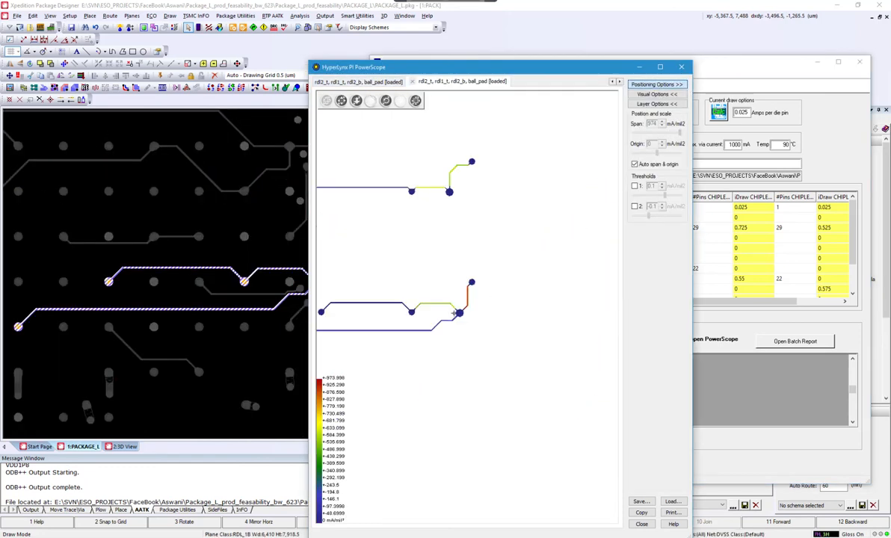
- Show the VDD_SRAM current density plot in 3D and rotate it to examine the peaks along the traces
{"action": "left_click", "coordinate": [401, 106]}
{"action": "left_click_drag", "start_coordinate": [461, 220], "coordinate": [347, 195]}
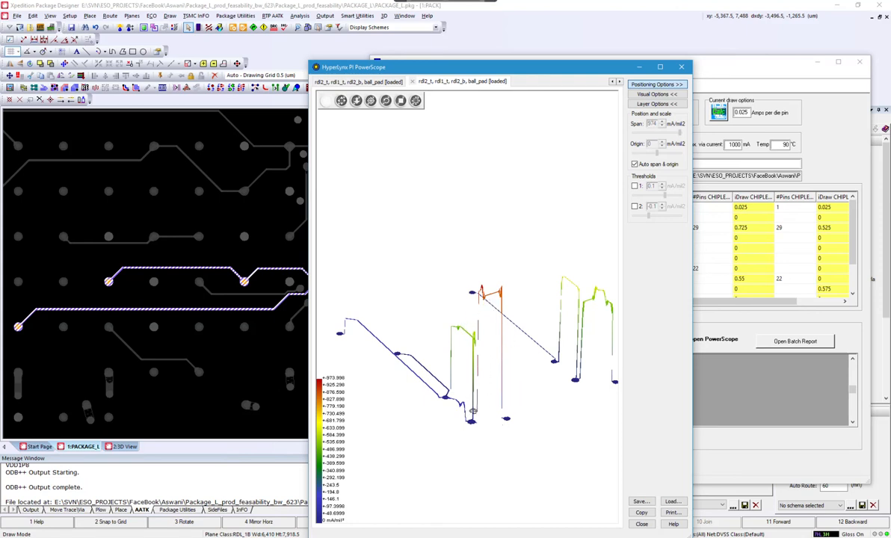
{"action": "left_click_drag", "start_coordinate": [500, 343], "coordinate": [487, 315]}
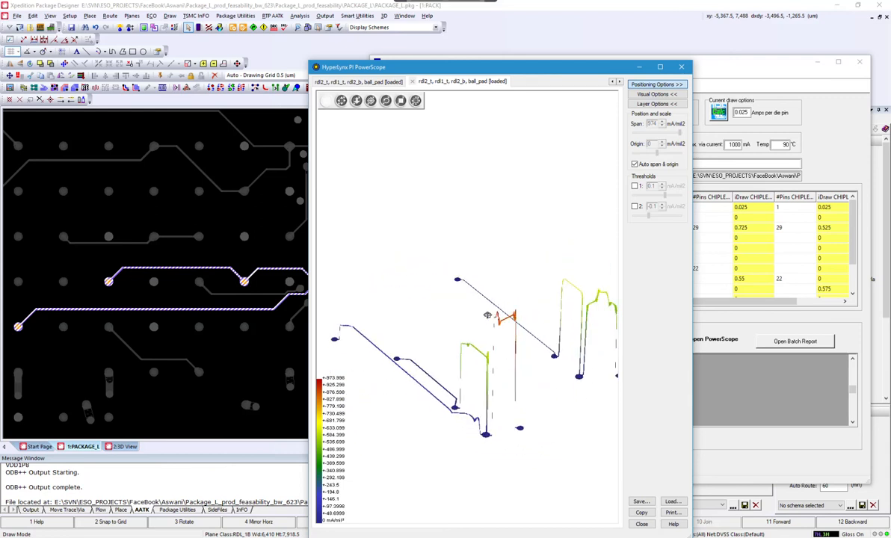
{"action": "left_click_drag", "start_coordinate": [501, 348], "coordinate": [431, 328]}
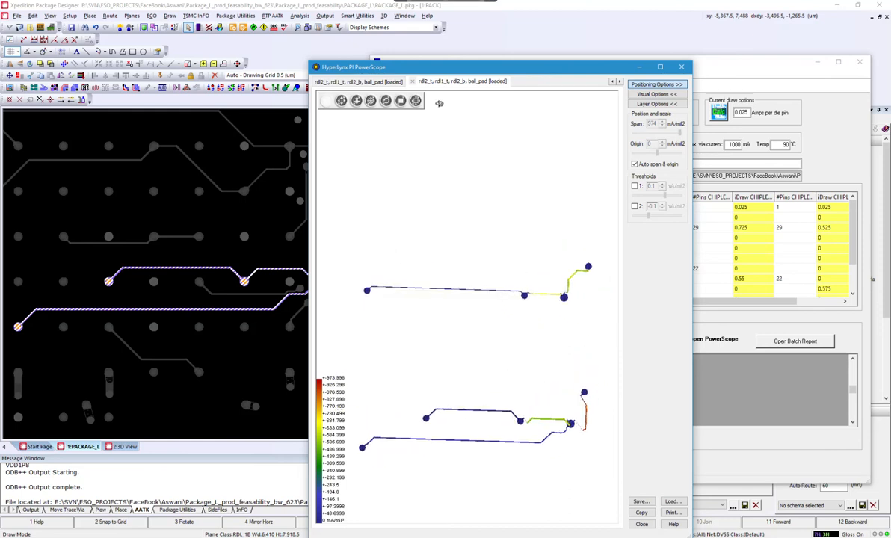
- Move PowerScope aside and examine the VDD_SRAM trace at the current density violation in the layout
{"action": "left_click_drag", "start_coordinate": [467, 73], "coordinate": [641, 92]}
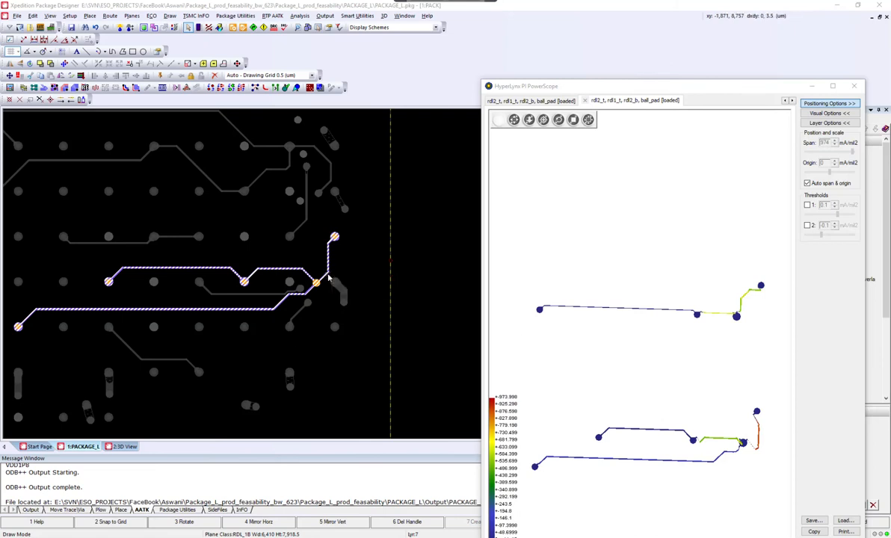
{"action": "scroll", "coordinate": [326, 277], "scroll_direction": "up", "scroll_amount": 3}
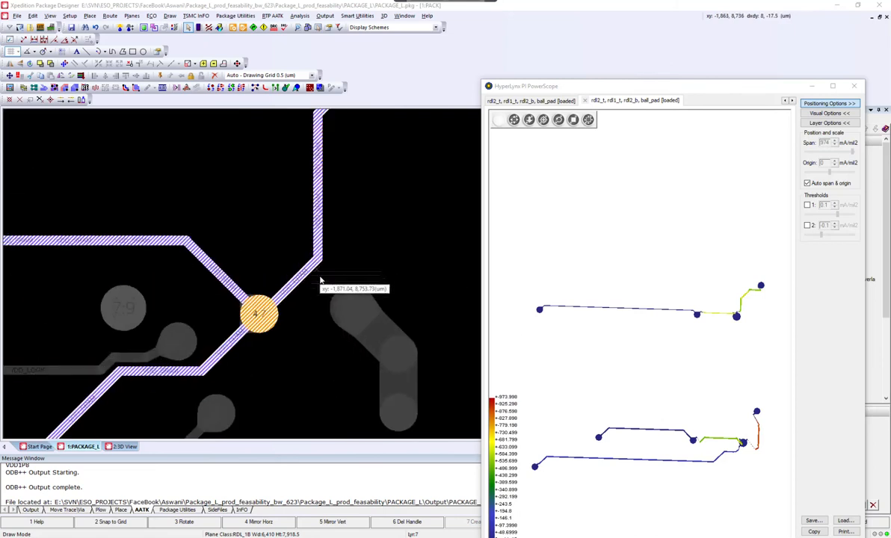
{"action": "scroll", "coordinate": [321, 281], "scroll_direction": "down", "scroll_amount": 3}
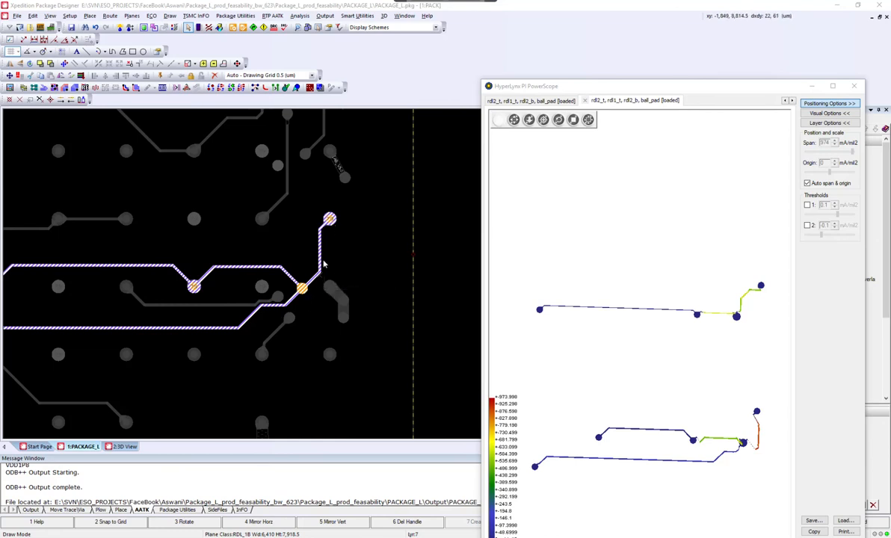
{"action": "left_click", "coordinate": [344, 243]}
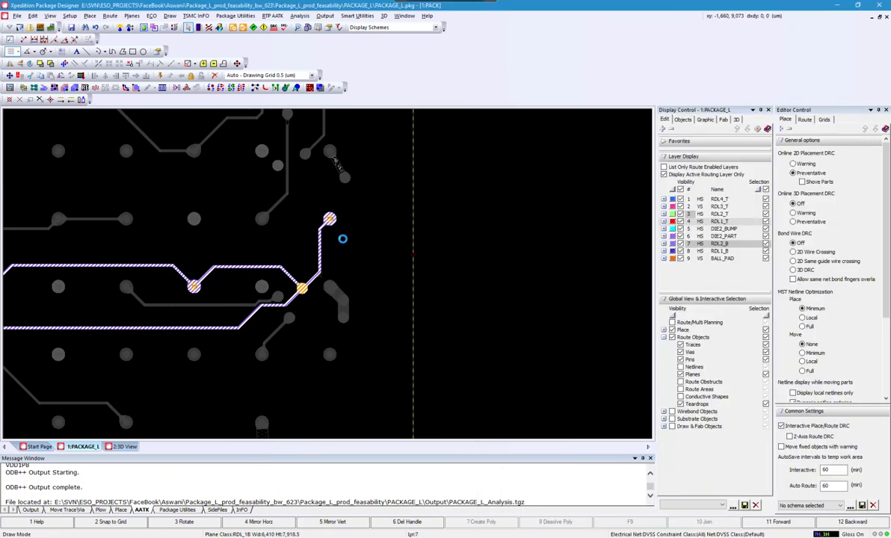
- Select the BALL_PAD layer and step through the layers to examine the VDD_SRAM connections
{"action": "left_click", "coordinate": [728, 260]}
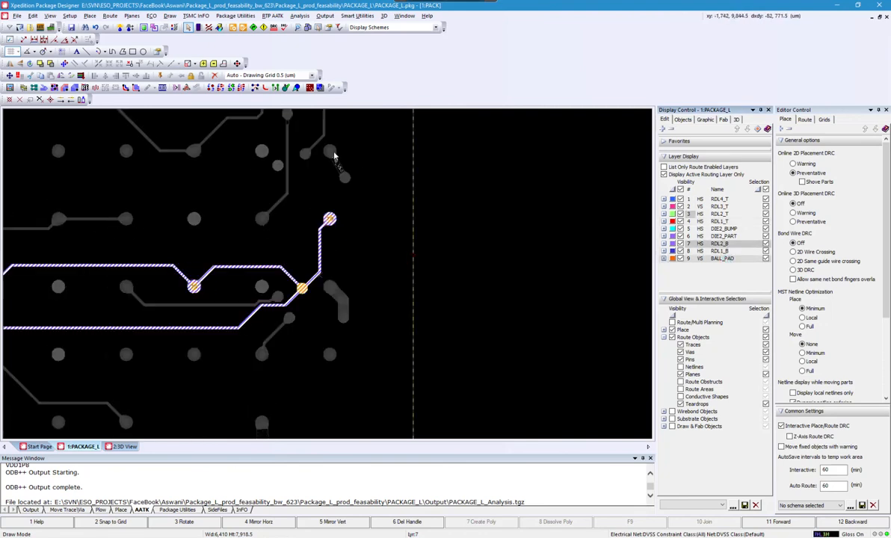
{"action": "key", "text": "Down"}
{"action": "key", "text": "Down"}
{"action": "key", "text": "Down"}
{"action": "key", "text": "Up"}
{"action": "key", "text": "Up"}
{"action": "key", "text": "Up"}
- Cross-probe the VDD_LOGIC_AON via current violation from the Setup HyperLynx PI results and examine its plot in PowerScope
{"action": "left_click_drag", "start_coordinate": [890, 133], "coordinate": [676, 109]}
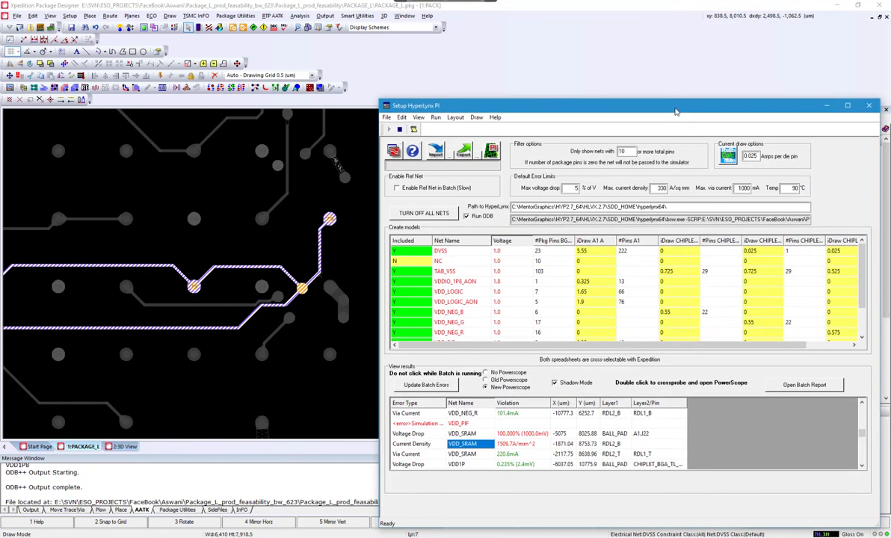
{"action": "scroll", "coordinate": [559, 434], "scroll_direction": "down", "scroll_amount": 2}
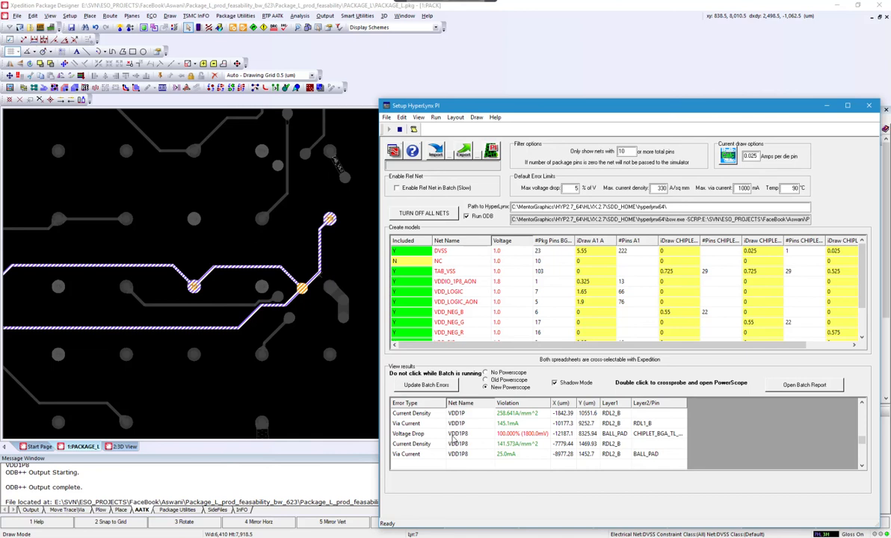
{"action": "scroll", "coordinate": [454, 438], "scroll_direction": "up", "scroll_amount": 2}
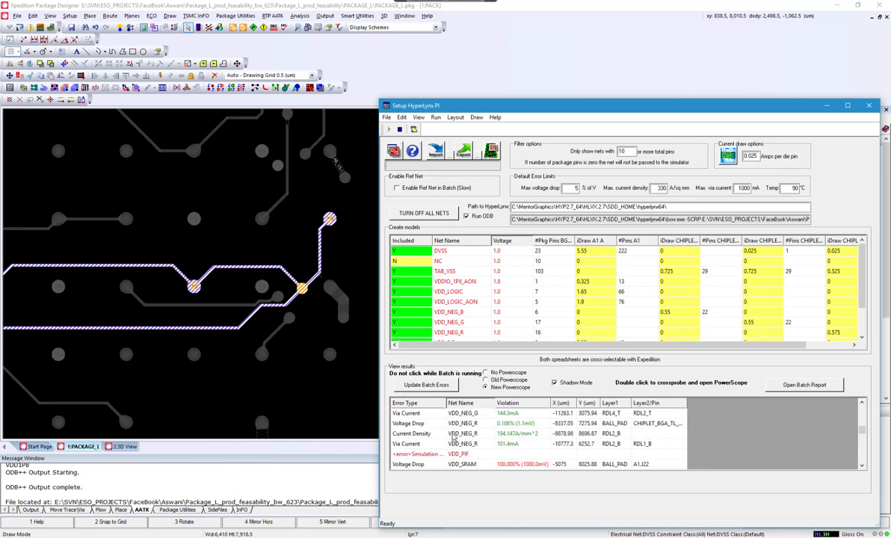
{"action": "scroll", "coordinate": [454, 438], "scroll_direction": "up", "scroll_amount": 2}
{"action": "scroll", "coordinate": [454, 436], "scroll_direction": "down", "scroll_amount": 1}
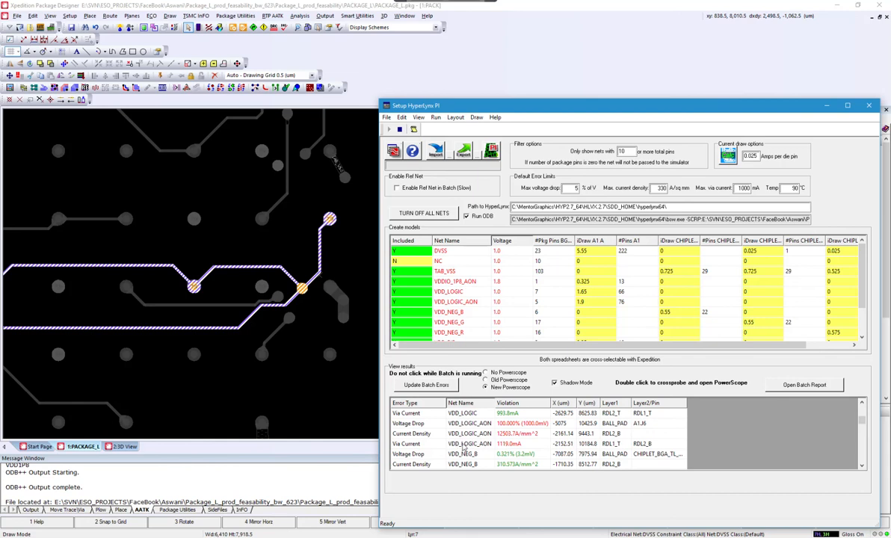
{"action": "double_click", "coordinate": [417, 444]}
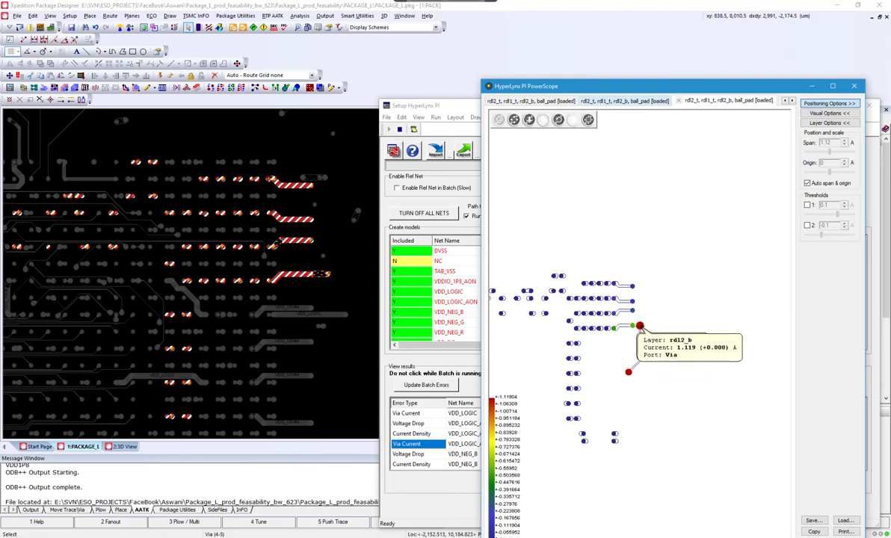
{"action": "scroll", "coordinate": [591, 350], "scroll_direction": "down", "scroll_amount": 2}
{"action": "scroll", "coordinate": [591, 351], "scroll_direction": "down", "scroll_amount": 3}
{"action": "scroll", "coordinate": [587, 271], "scroll_direction": "up", "scroll_amount": 3}
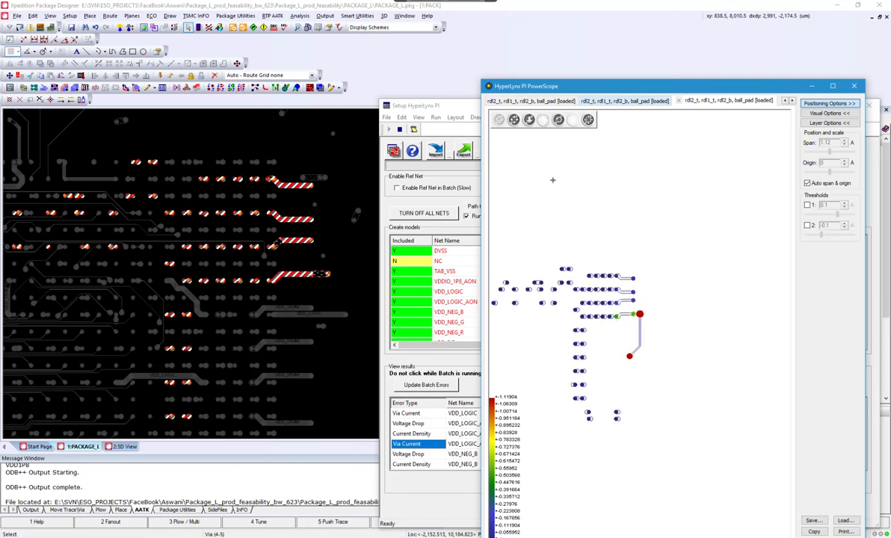
- Clear the analysis windows off the layout and select the RDL2_B layer to examine the VDD_LOGIC_AON via connection
{"action": "left_click", "coordinate": [854, 86]}
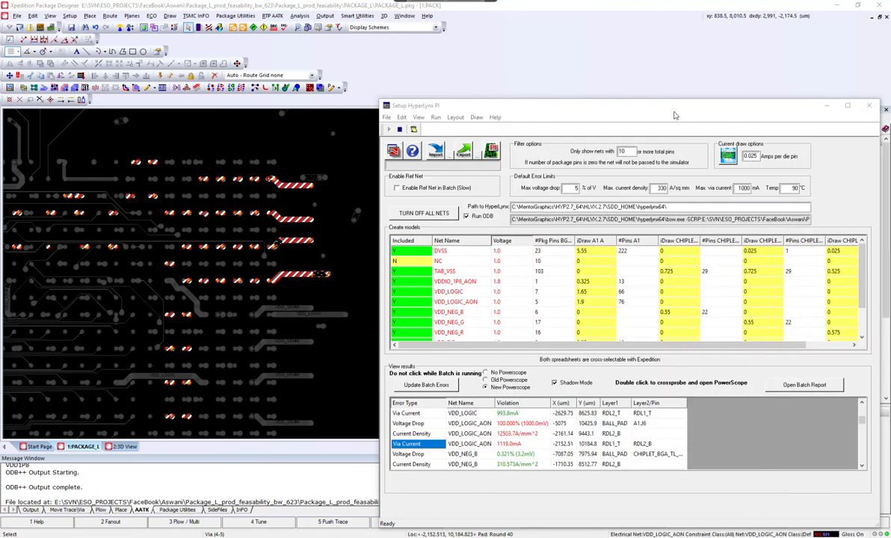
{"action": "left_click", "coordinate": [869, 105]}
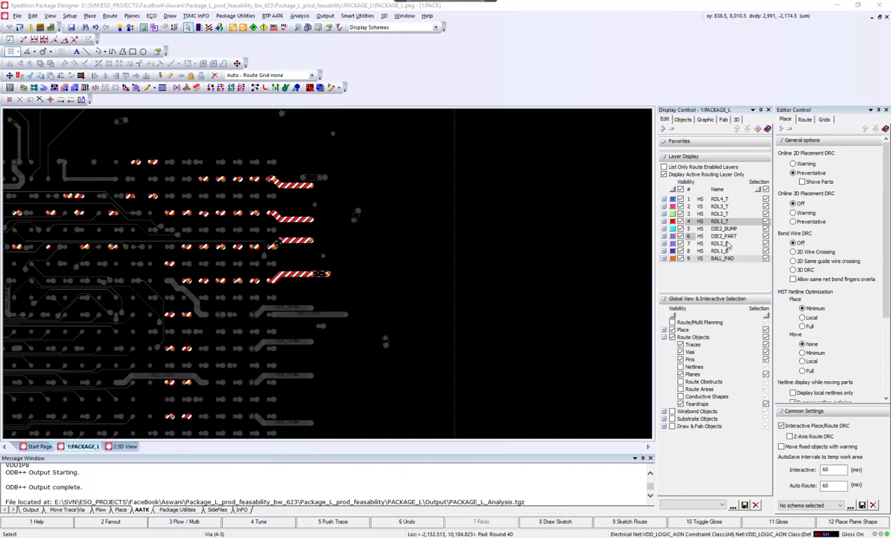
{"action": "left_click", "coordinate": [722, 244]}
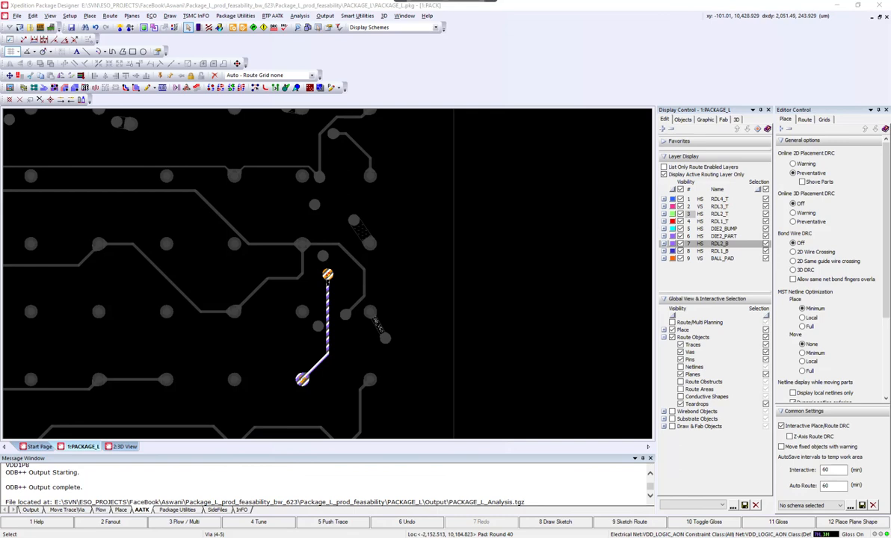
- Bring PowerScope and the Setup HyperLynx PI window back over the layout and review the violations listed for the power nets
{"action": "left_click_drag", "start_coordinate": [886, 165], "coordinate": [442, 125]}
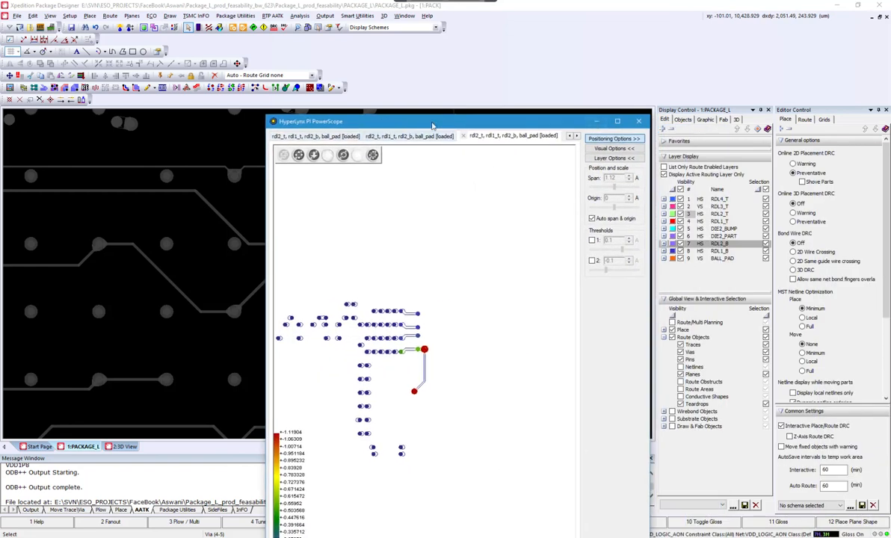
{"action": "left_click_drag", "start_coordinate": [886, 68], "coordinate": [444, 27]}
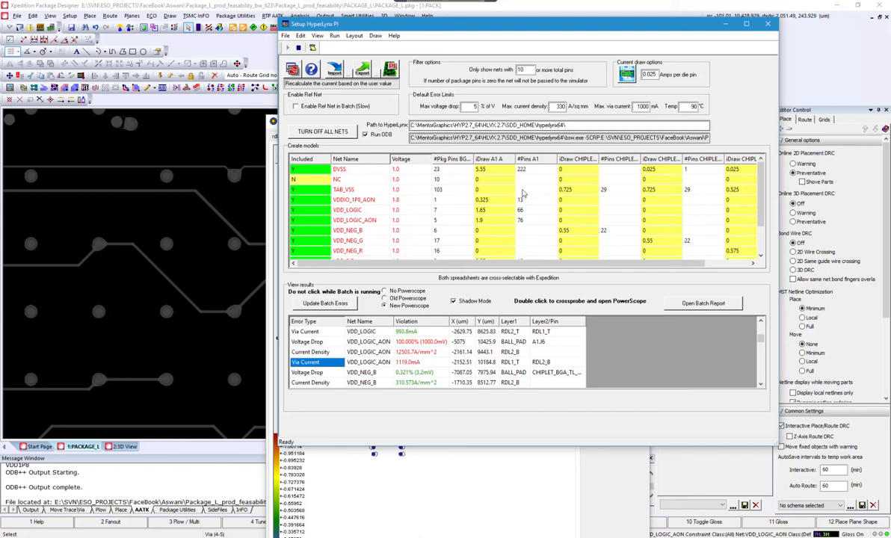
{"action": "scroll", "coordinate": [366, 352], "scroll_direction": "down", "scroll_amount": 3}
{"action": "scroll", "coordinate": [357, 343], "scroll_direction": "down", "scroll_amount": 1}
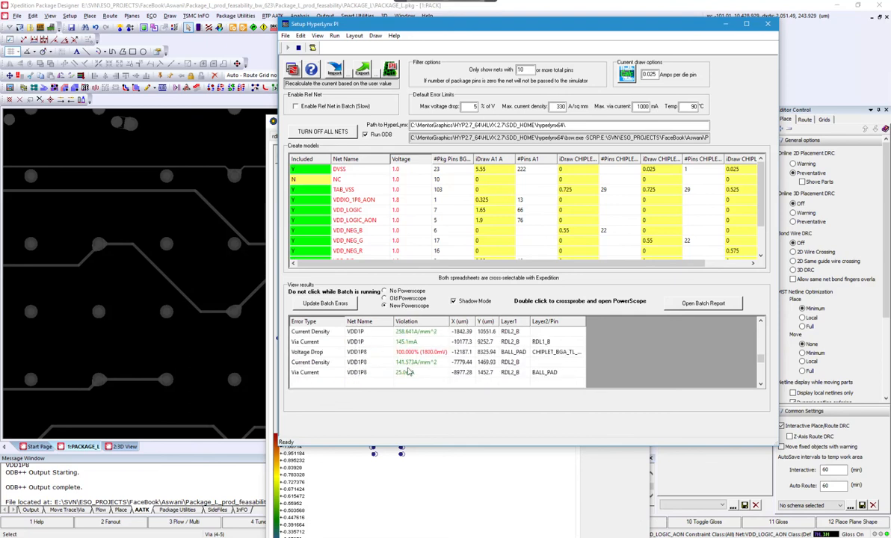
{"action": "scroll", "coordinate": [403, 364], "scroll_direction": "down", "scroll_amount": 5}
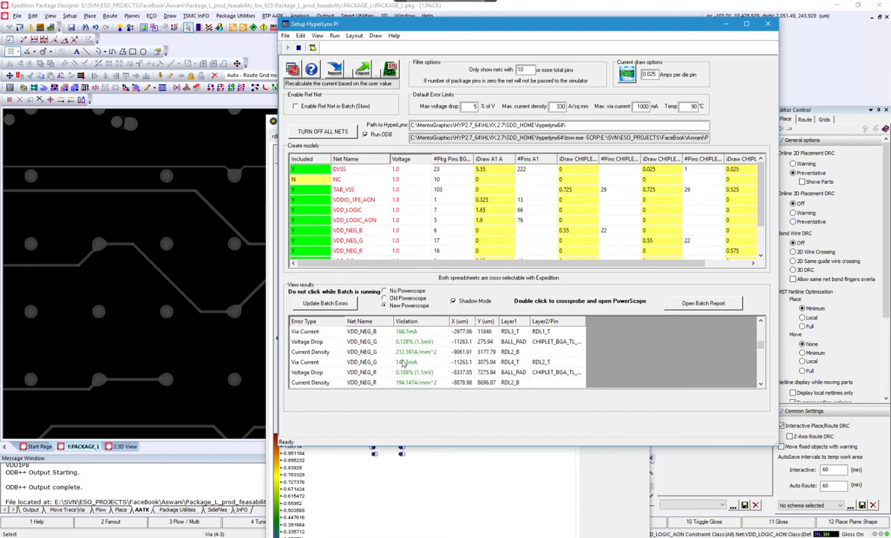
{"action": "scroll", "coordinate": [402, 360], "scroll_direction": "up", "scroll_amount": 2}
{"action": "left_click", "coordinate": [402, 360]}
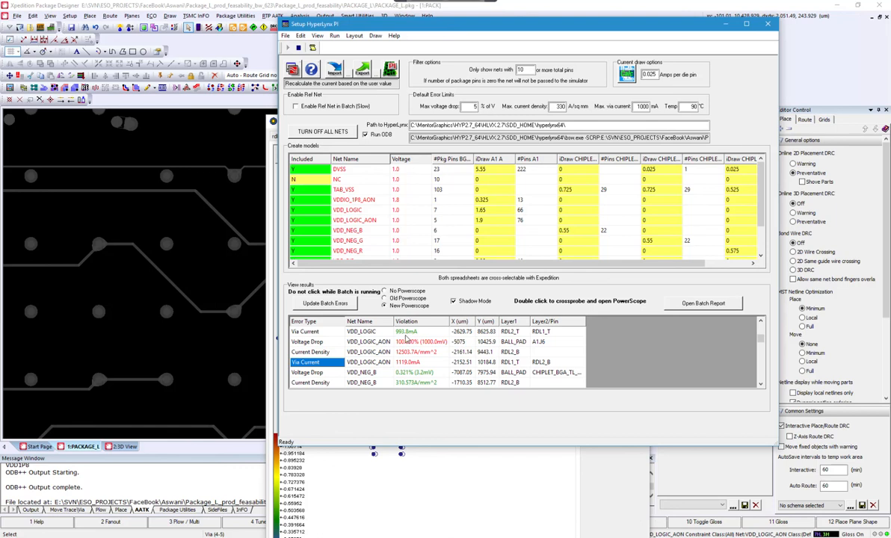
{"action": "scroll", "coordinate": [425, 341], "scroll_direction": "up", "scroll_amount": 1}
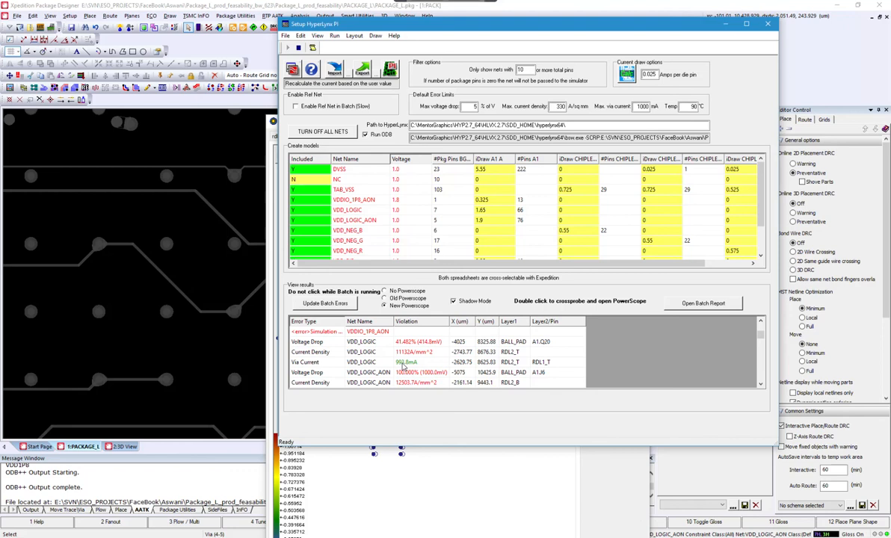
{"action": "scroll", "coordinate": [405, 364], "scroll_direction": "down", "scroll_amount": 1}
{"action": "left_click", "coordinate": [404, 364]}
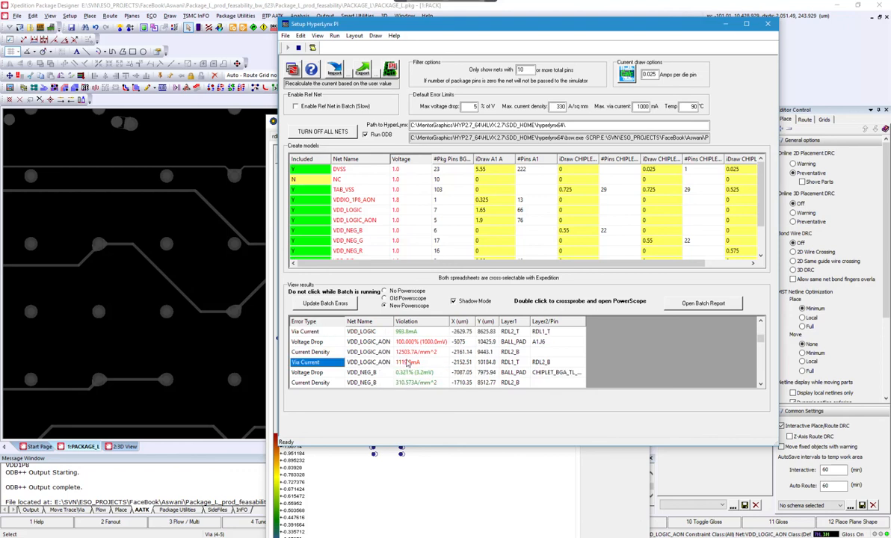
{"action": "scroll", "coordinate": [415, 362], "scroll_direction": "up", "scroll_amount": 1}
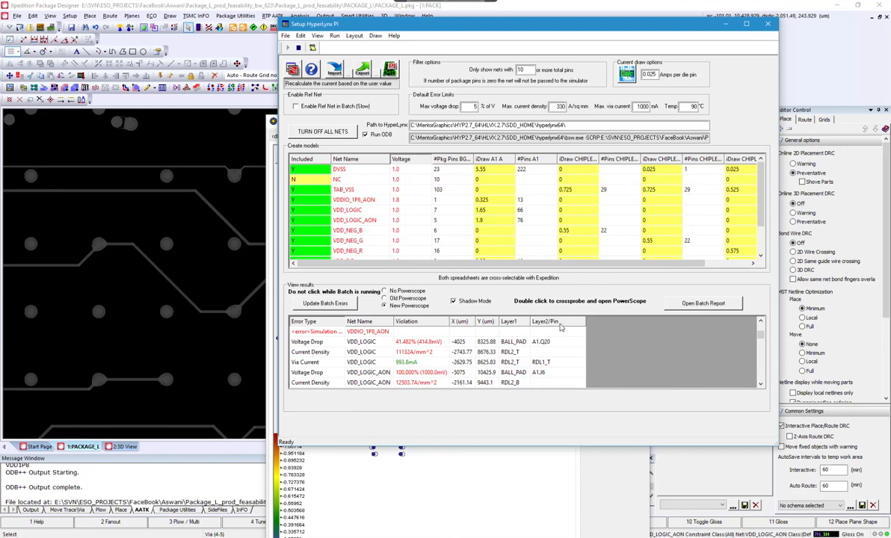
- Open the batch DC drop simulation report and review the analysis summaries of the individual nets
{"action": "left_click", "coordinate": [698, 306]}
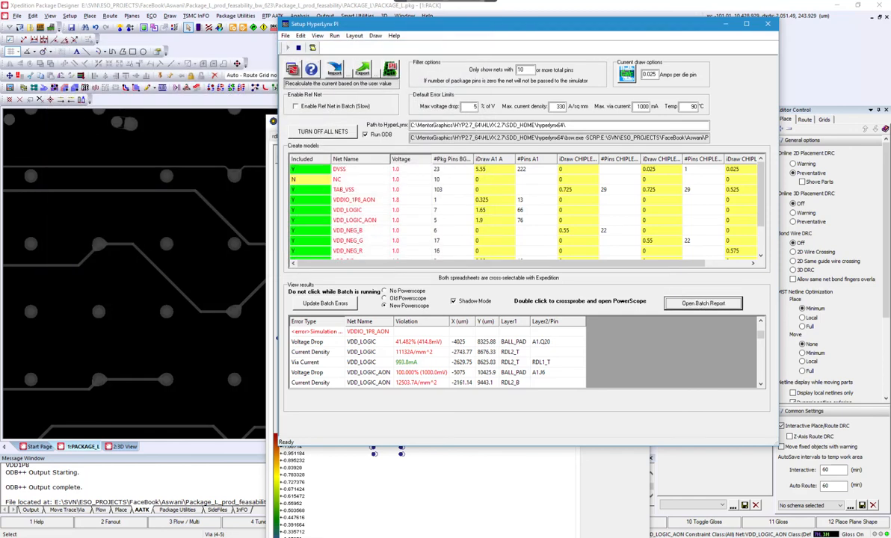
{"action": "scroll", "coordinate": [539, 206], "scroll_direction": "up", "scroll_amount": 5}
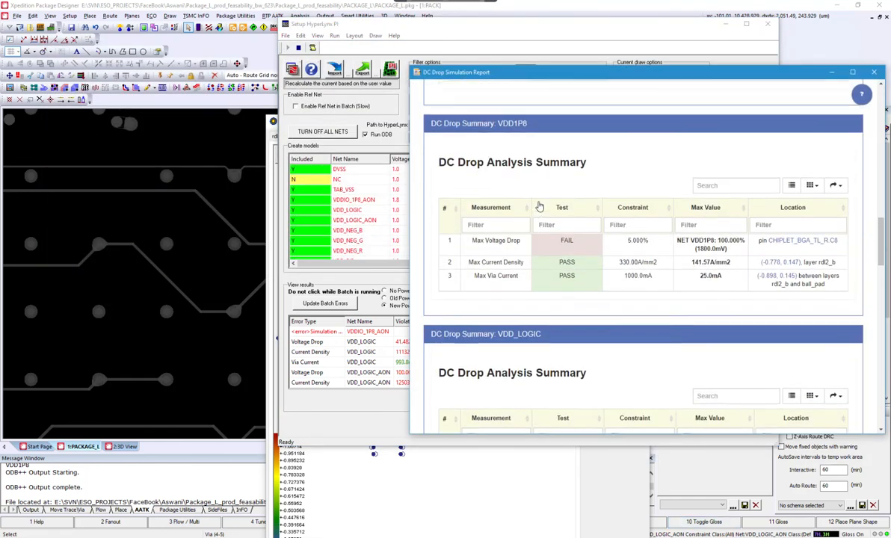
{"action": "scroll", "coordinate": [539, 207], "scroll_direction": "up", "scroll_amount": 10}
{"action": "left_click_drag", "start_coordinate": [873, 148], "coordinate": [871, 400]}
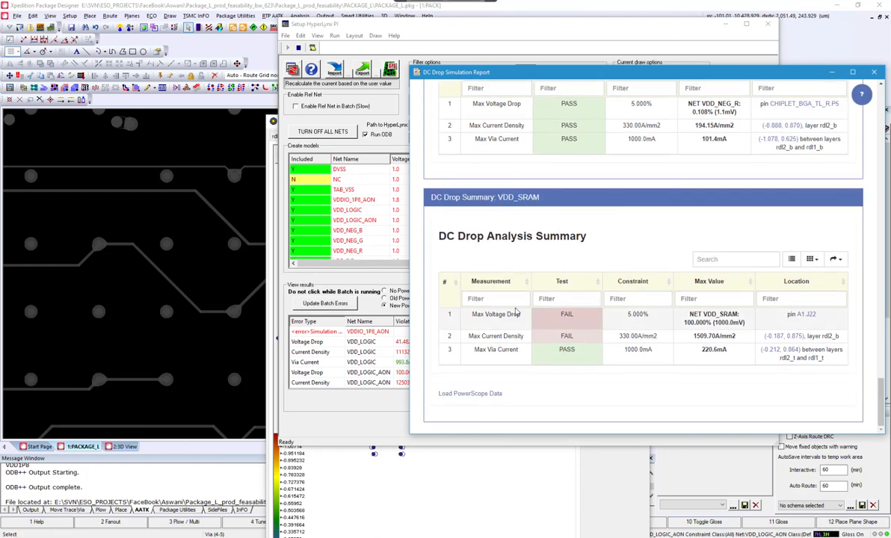
- Return to the Setup HyperLynx PI window and cross-probe the VDD_LOGIC current density violation on RDL2_T
{"action": "left_click", "coordinate": [320, 363]}
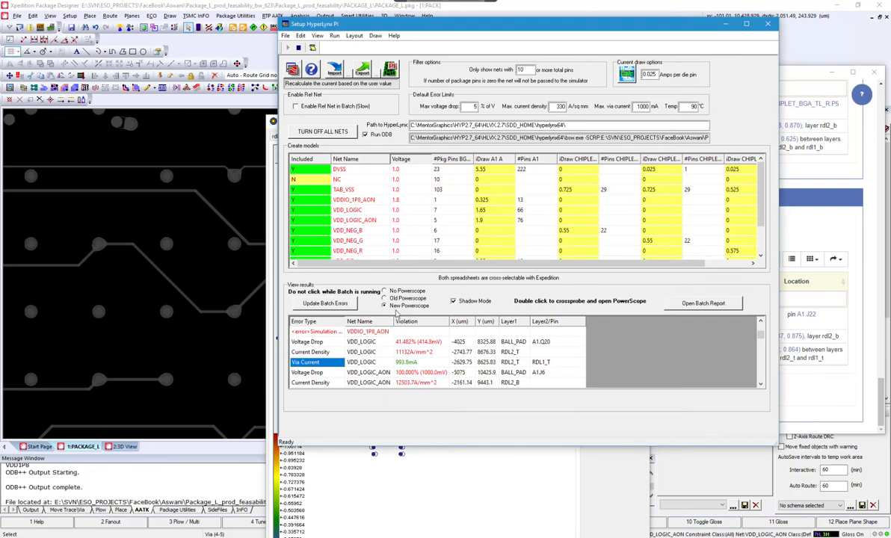
{"action": "double_click", "coordinate": [363, 354]}
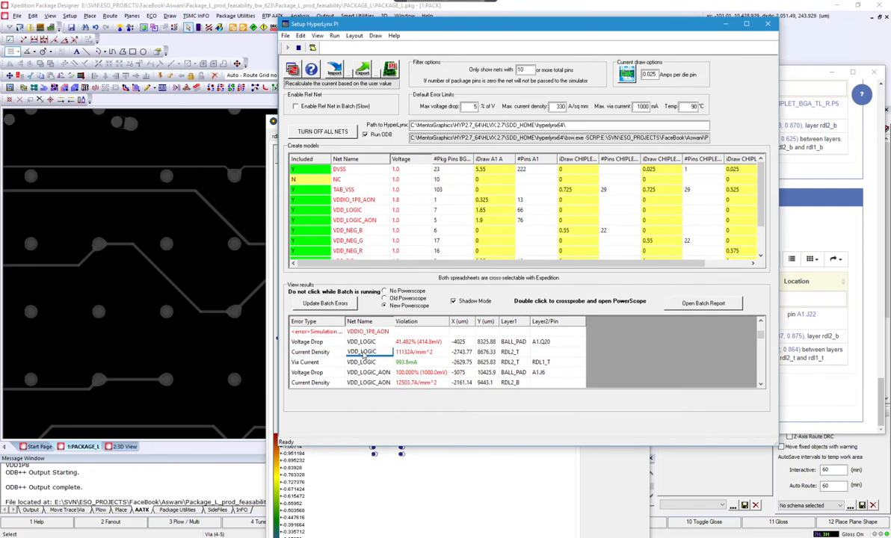
{"action": "scroll", "coordinate": [397, 336], "scroll_direction": "down", "scroll_amount": 3}
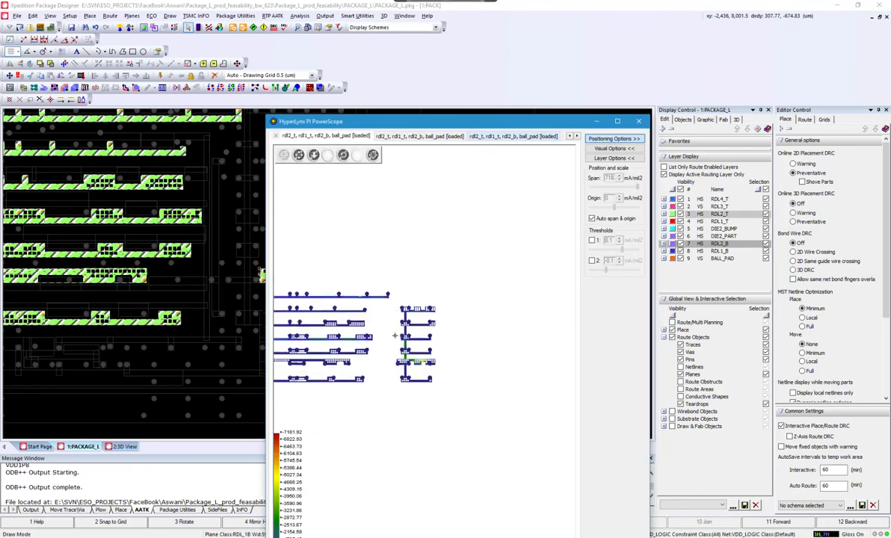
- Show the VDD_LOGIC current density plot in 3D and rotate it to examine the peaks
{"action": "left_click", "coordinate": [358, 156]}
{"action": "left_click_drag", "start_coordinate": [426, 357], "coordinate": [471, 266]}
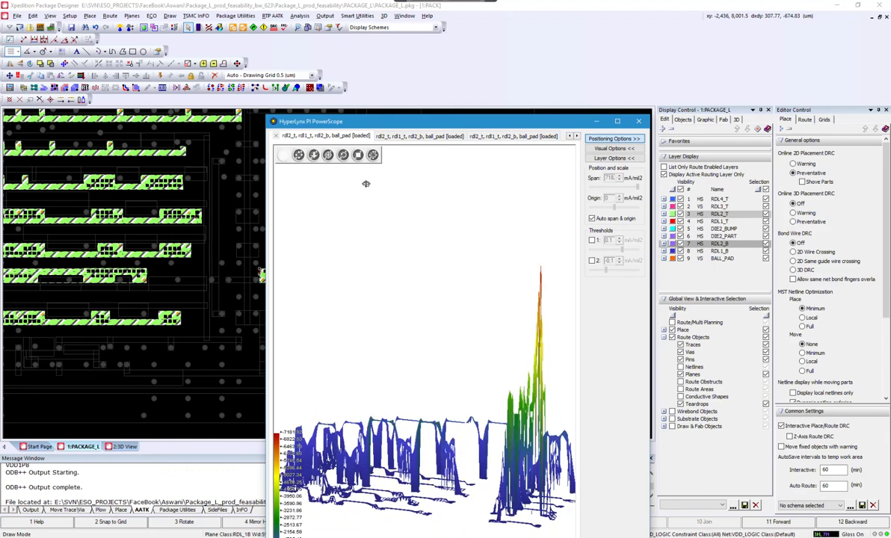
{"action": "left_click", "coordinate": [345, 141]}
{"action": "left_click_drag", "start_coordinate": [486, 350], "coordinate": [424, 353]}
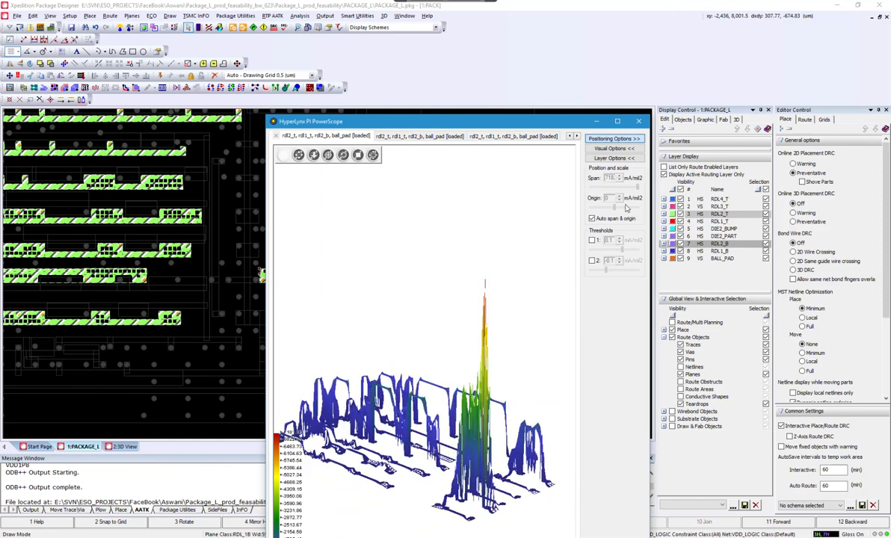
- Compare the VDD_LOGIC DC Via Current, DC Current Vectors and DC Drop Voltage graphs with the DC Current Density graph in 3D
{"action": "left_click", "coordinate": [634, 148]}
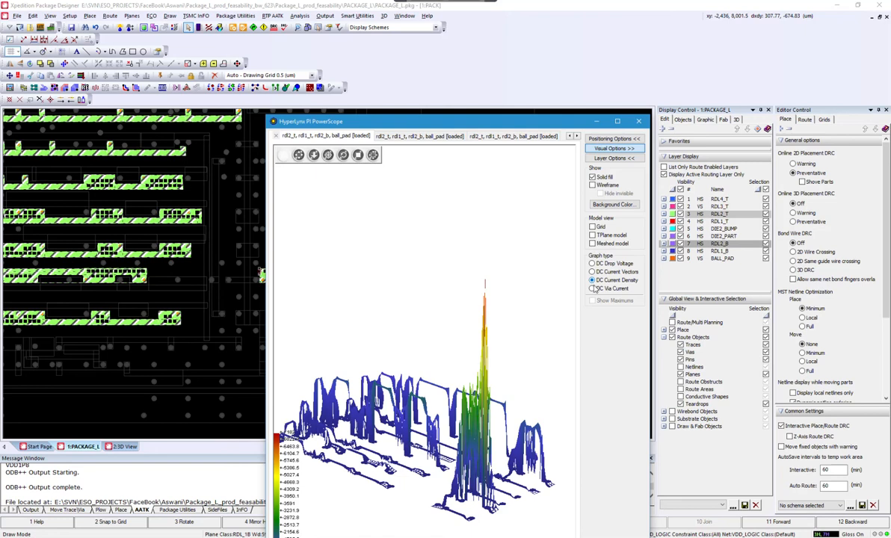
{"action": "left_click", "coordinate": [592, 288]}
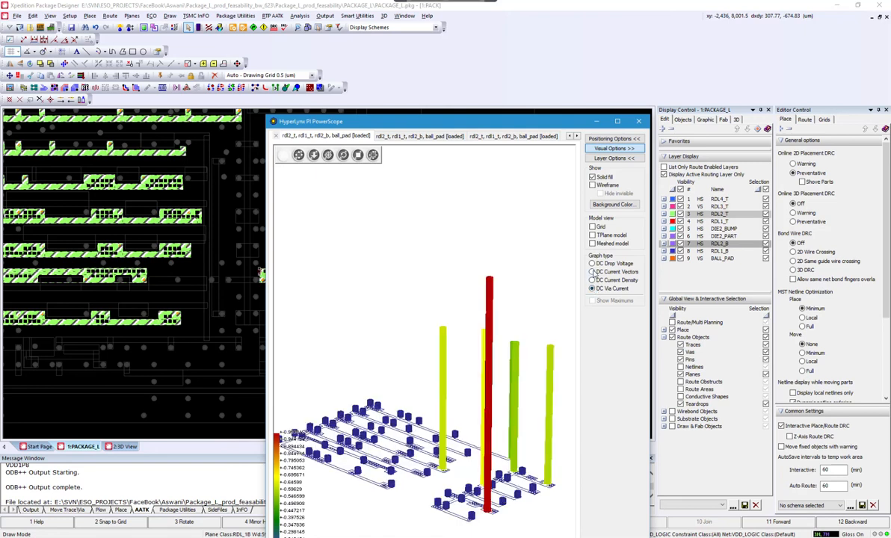
{"action": "left_click", "coordinate": [593, 272]}
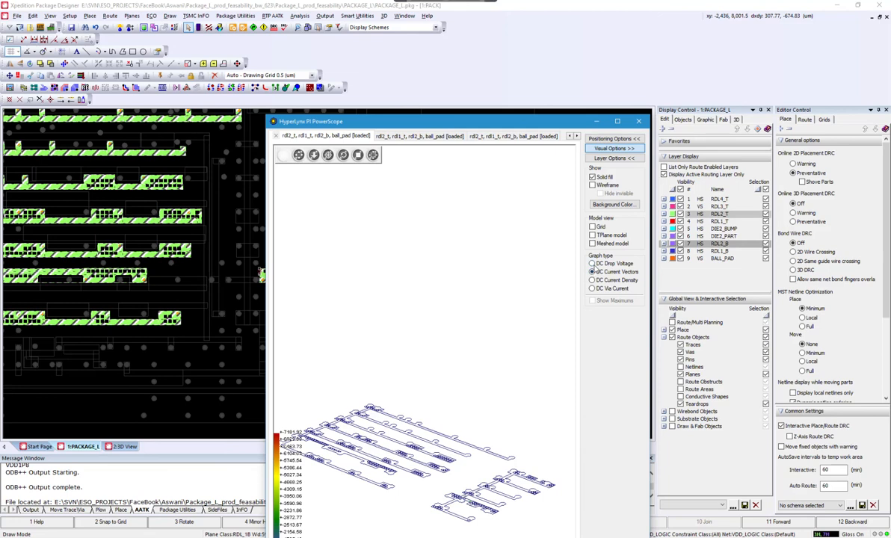
{"action": "left_click", "coordinate": [592, 264]}
{"action": "left_click_drag", "start_coordinate": [494, 292], "coordinate": [434, 258]}
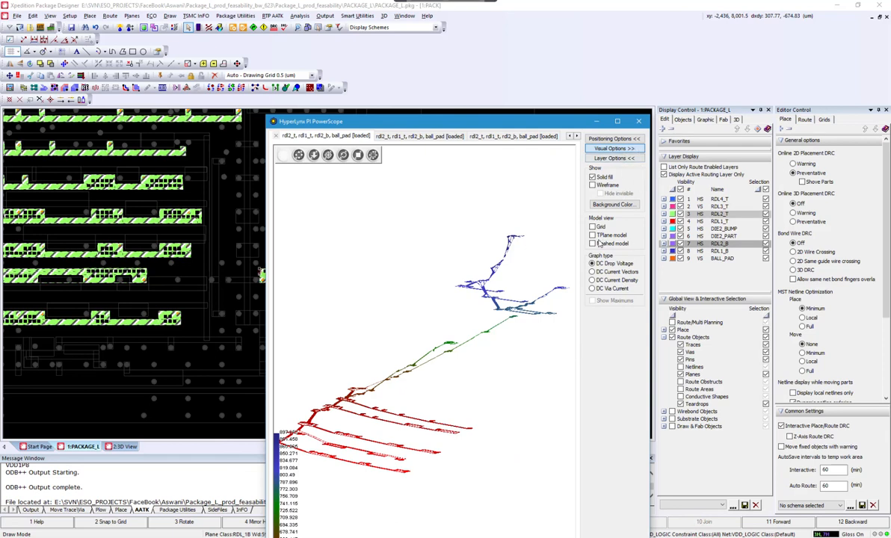
{"action": "left_click", "coordinate": [592, 280]}
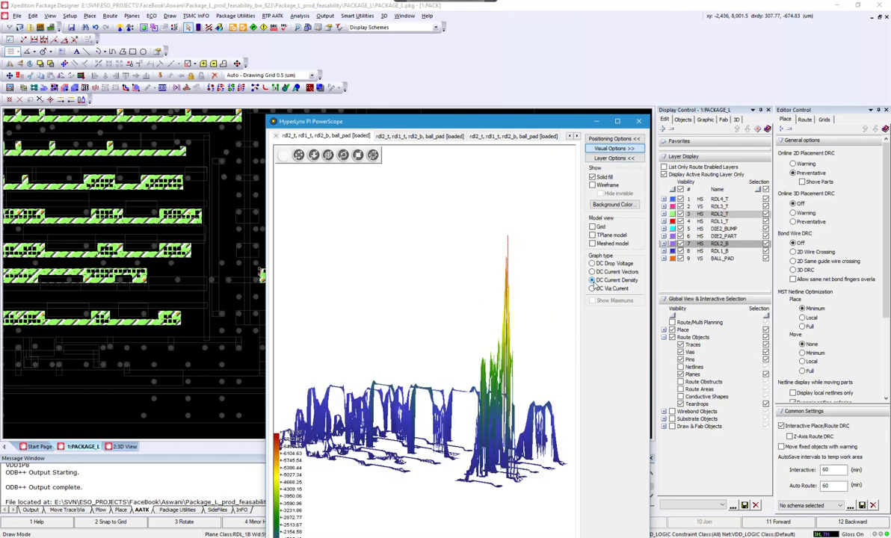
{"action": "left_click_drag", "start_coordinate": [399, 263], "coordinate": [559, 278]}
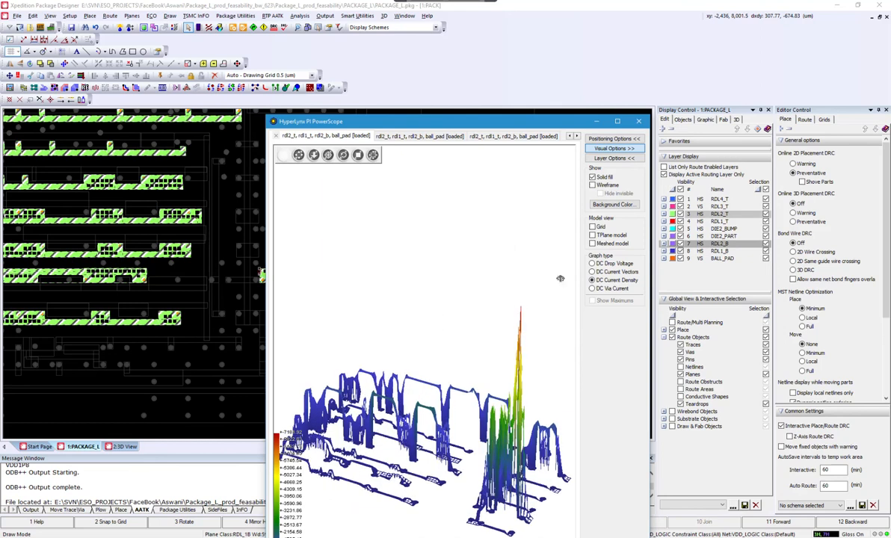
- Show the rdl1_t, rdl2_b and ball_pad layers in the current density plot, and hide them again to leave only rdl2_t
{"action": "left_click", "coordinate": [613, 159]}
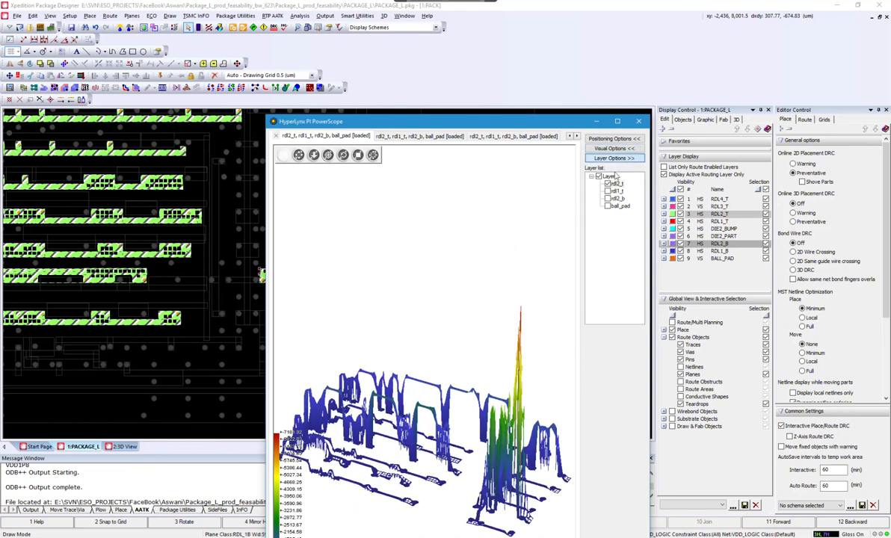
{"action": "left_click", "coordinate": [607, 191]}
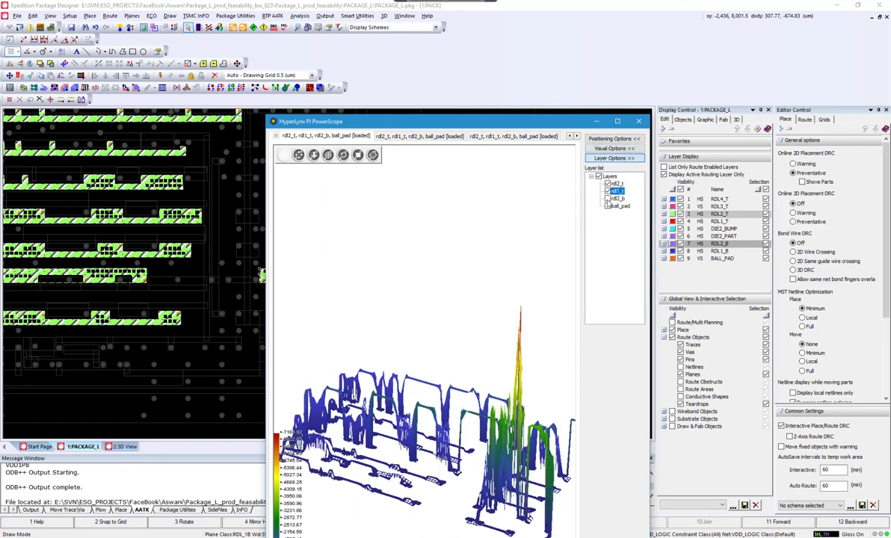
{"action": "left_click", "coordinate": [608, 198]}
{"action": "left_click", "coordinate": [607, 207]}
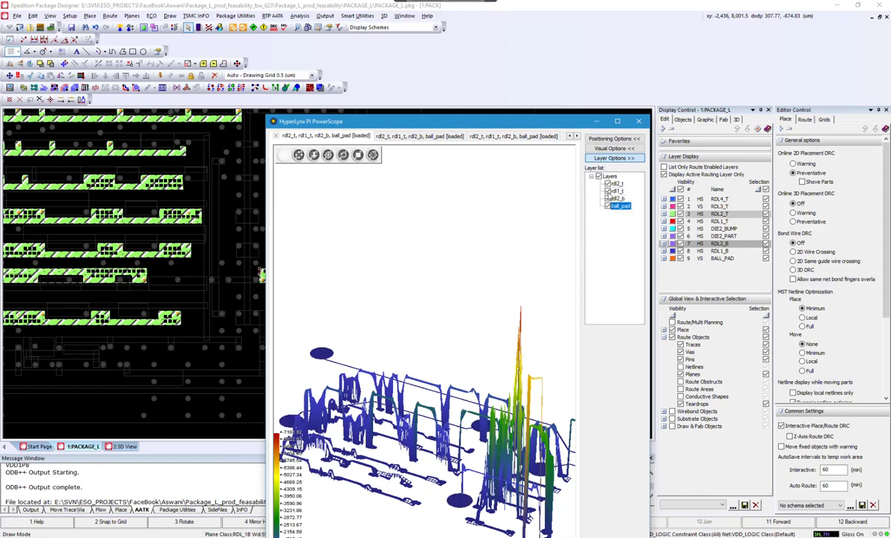
{"action": "left_click", "coordinate": [607, 191]}
{"action": "left_click", "coordinate": [608, 199]}
{"action": "left_click", "coordinate": [608, 206]}
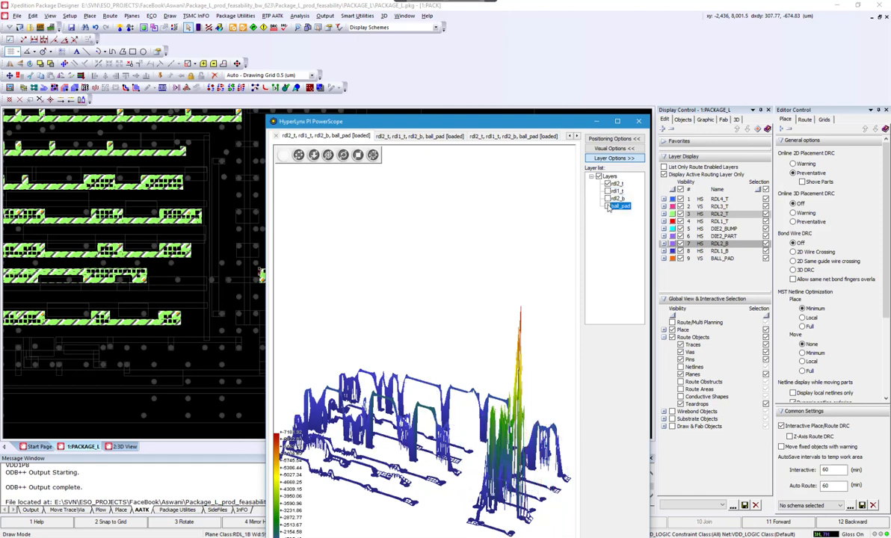
- Rotate the 3D current density plot of rdl2_t and show the rdl1_t, rdl2_b and ball_pad layers as well
{"action": "left_click_drag", "start_coordinate": [537, 233], "coordinate": [550, 210]}
{"action": "mouse_move", "coordinate": [501, 228]}
{"action": "left_mouse_down"}
{"action": "mouse_move", "coordinate": [488, 241]}
{"action": "mouse_move", "coordinate": [509, 219]}
{"action": "left_mouse_up"}
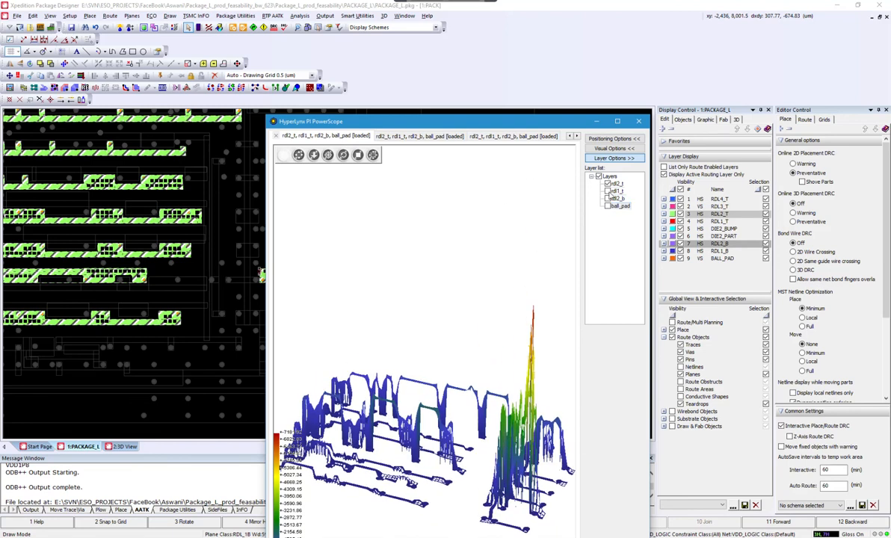
{"action": "left_click", "coordinate": [608, 191]}
{"action": "left_click", "coordinate": [607, 198]}
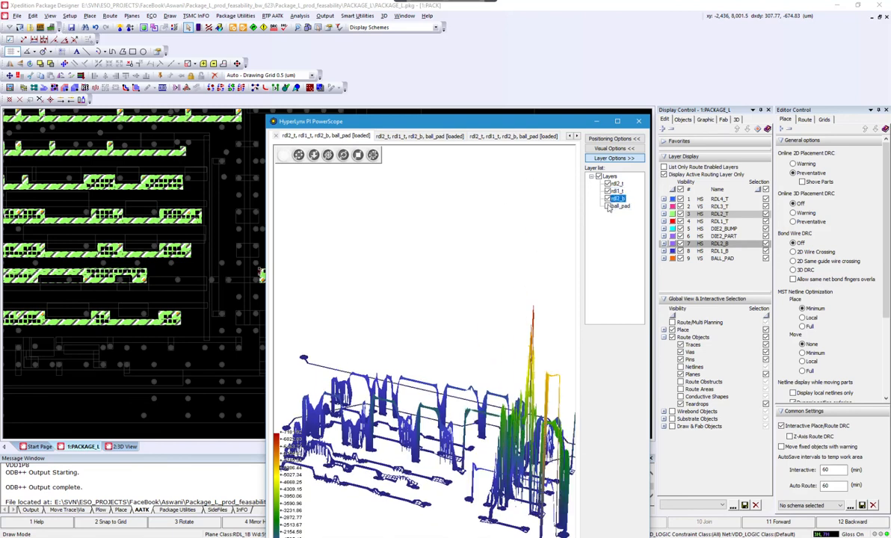
{"action": "left_click", "coordinate": [607, 206]}
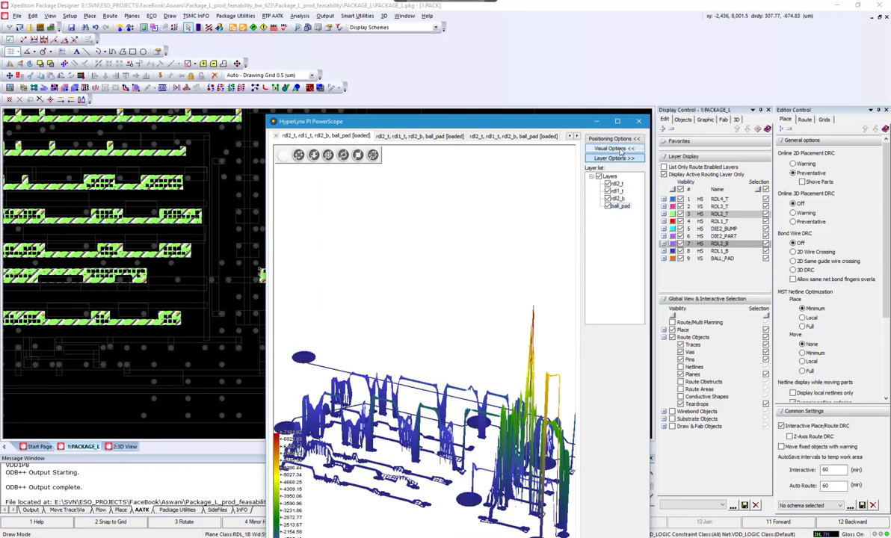
- Examine the DC Drop Voltage graph in 3D from different angles and close the HyperLynx PI PowerScope window
{"action": "left_click", "coordinate": [613, 148]}
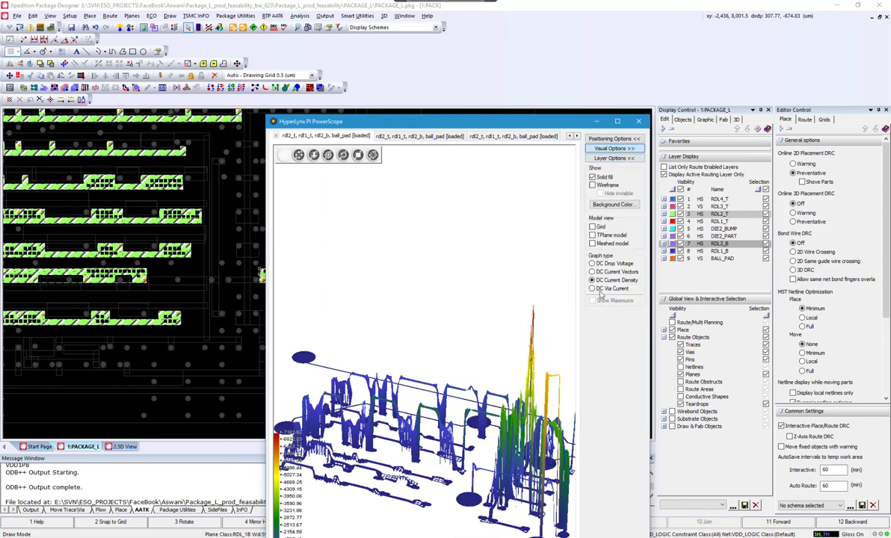
{"action": "left_click", "coordinate": [592, 263]}
{"action": "left_click_drag", "start_coordinate": [477, 260], "coordinate": [547, 249]}
{"action": "left_click_drag", "start_coordinate": [349, 310], "coordinate": [363, 475]}
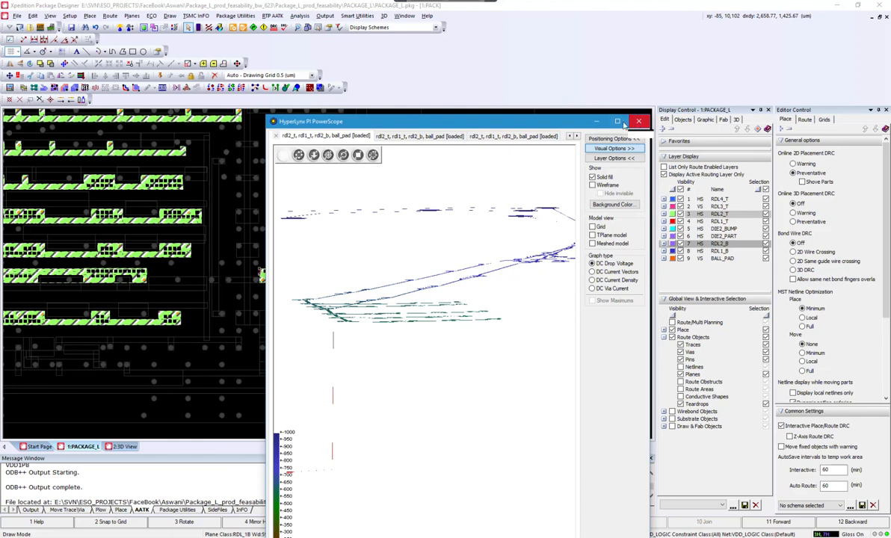
{"action": "left_click", "coordinate": [639, 121]}
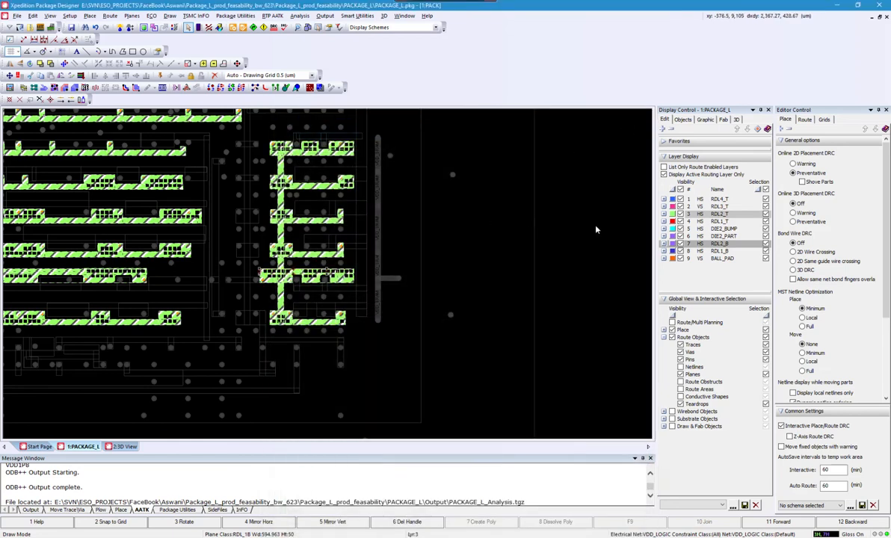